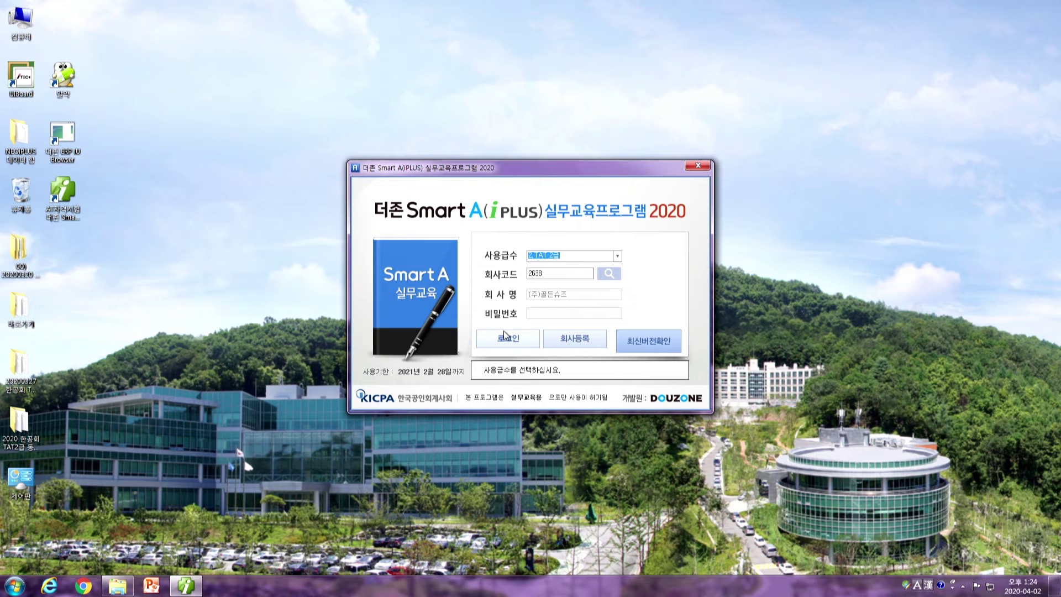
Log in to the company (주)골든슈즈 and open the 대손세액공제신고서 form from the accounting module
{"action": "left_click", "coordinate": [506, 340]}
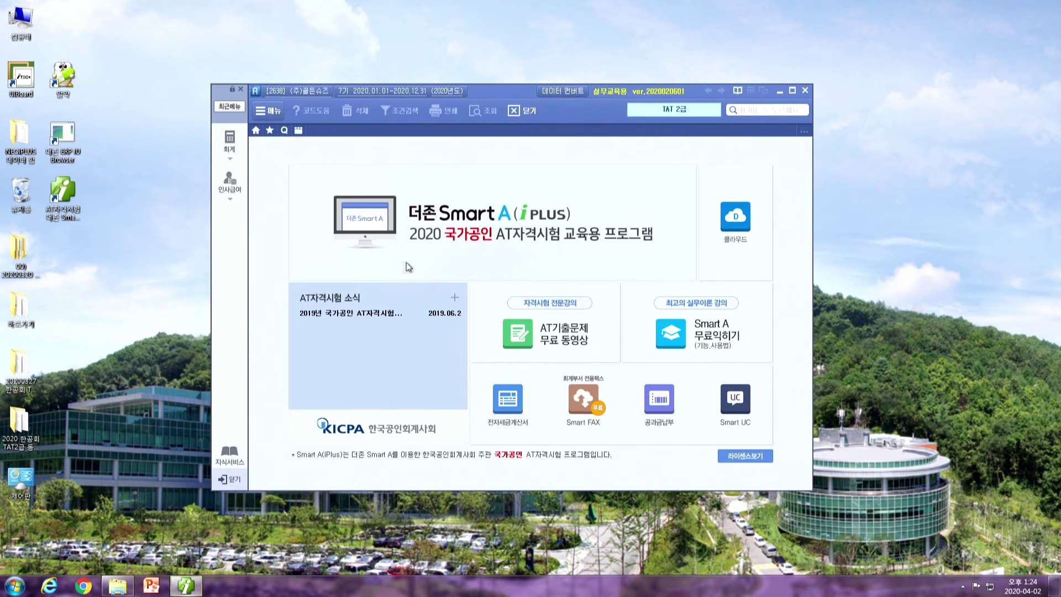
{"action": "left_click", "coordinate": [230, 144]}
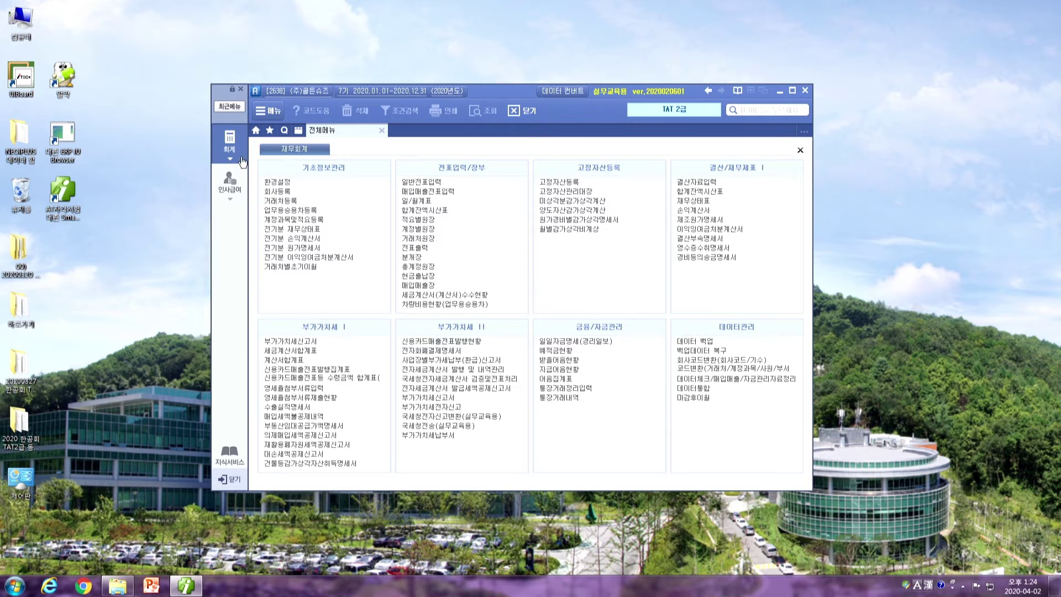
{"action": "left_click", "coordinate": [297, 454]}
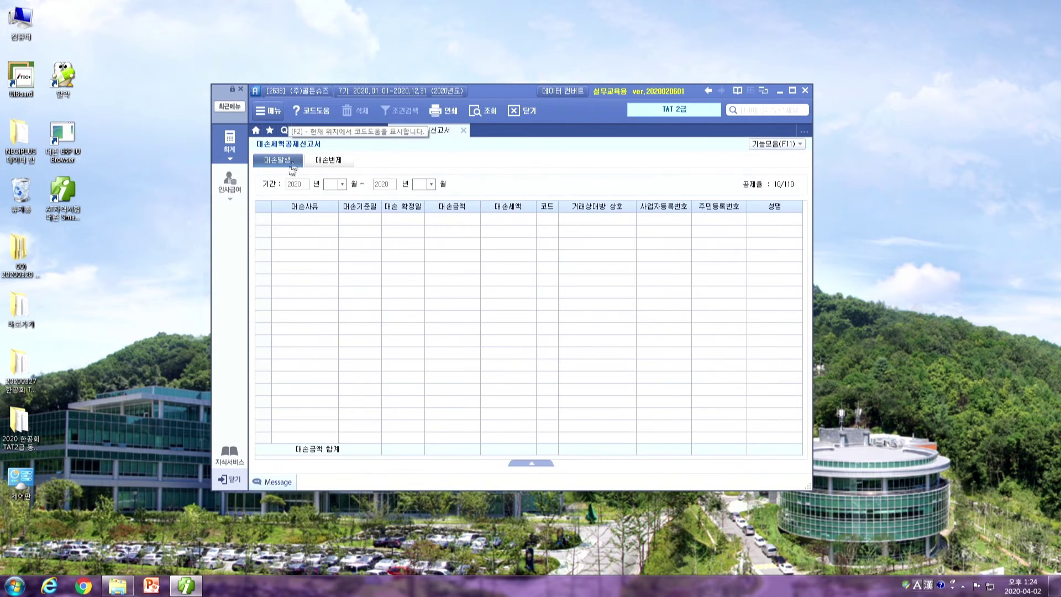
Compare the 대손발생 and 대손변제 sections of the form, ending on 대손발생
{"action": "left_click", "coordinate": [336, 161]}
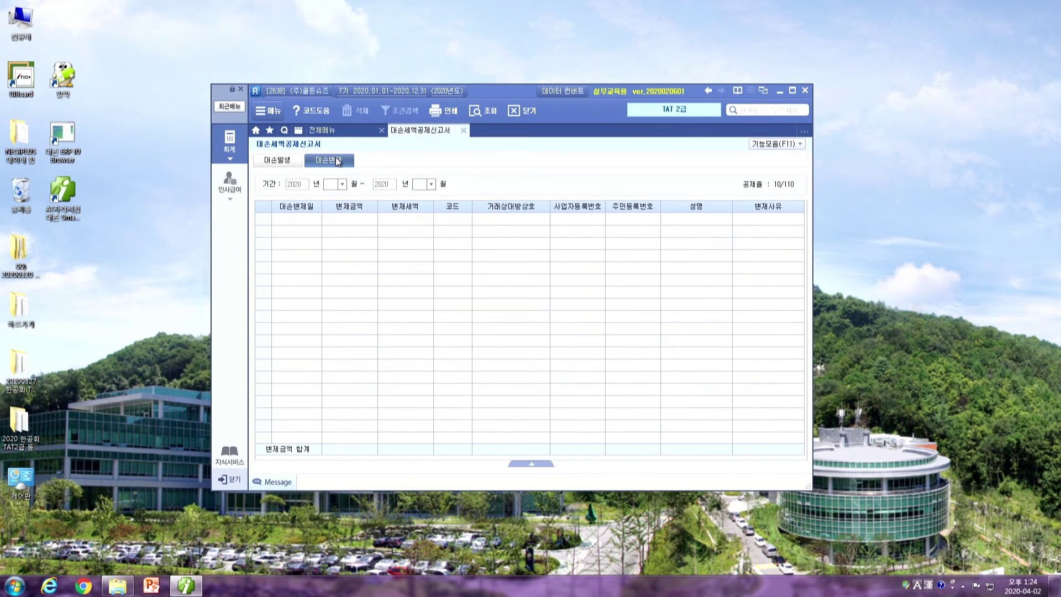
{"action": "left_click", "coordinate": [276, 160]}
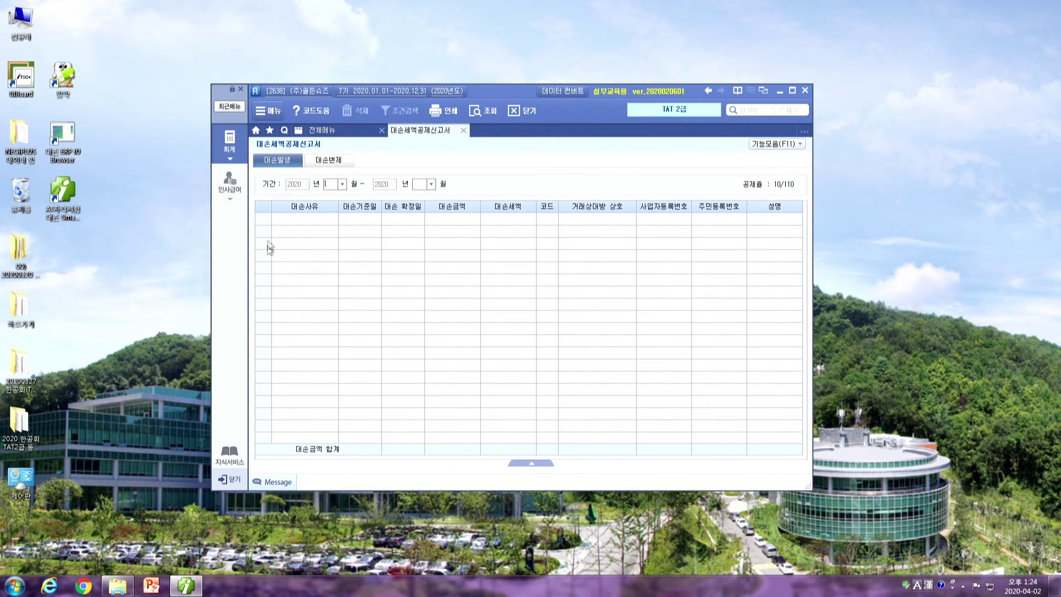
{"action": "left_click", "coordinate": [341, 160]}
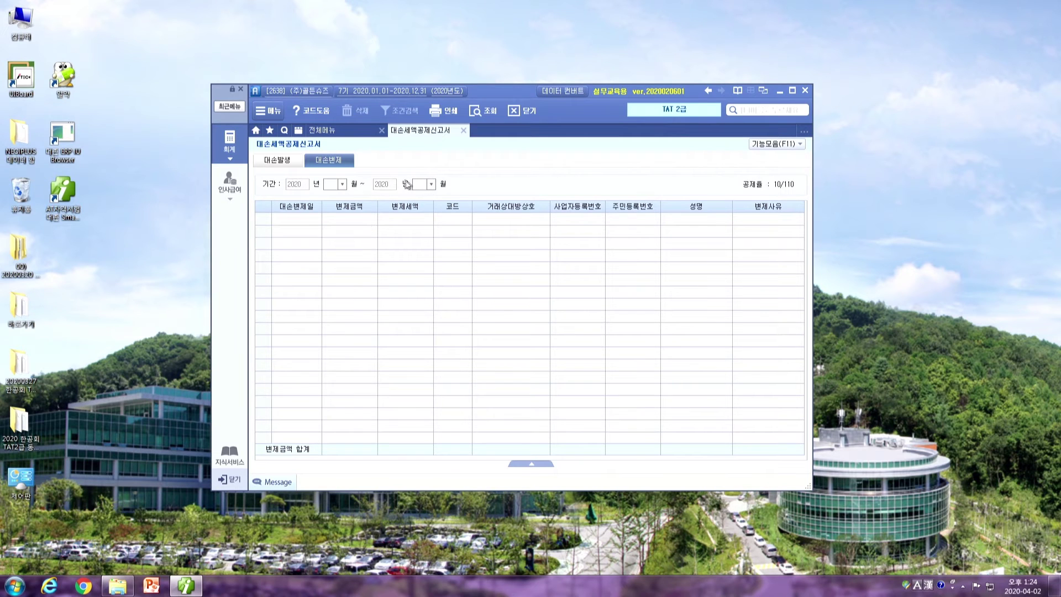
{"action": "left_click", "coordinate": [282, 161]}
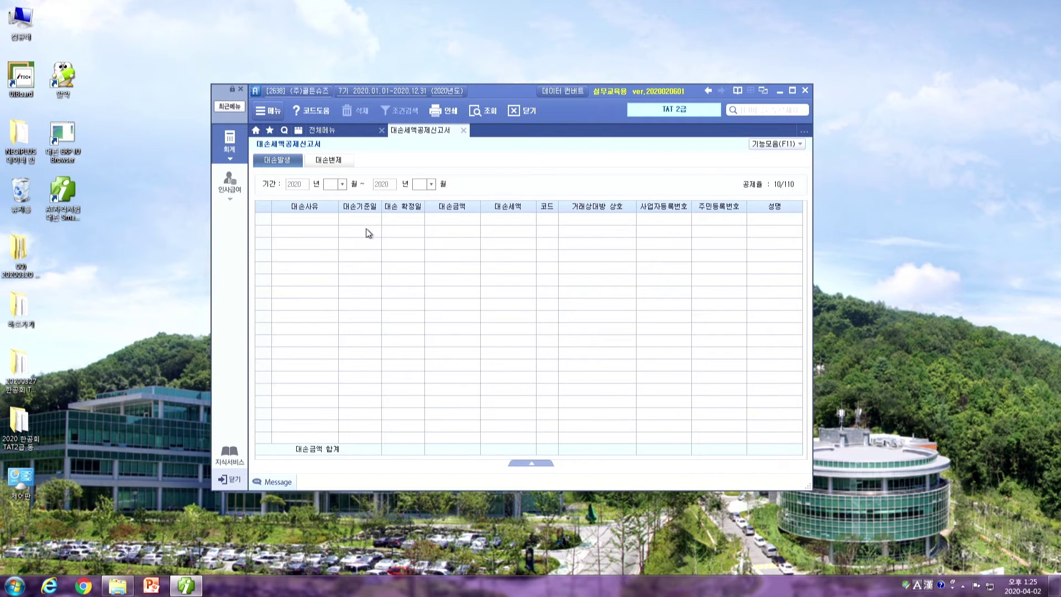
Set the 대손발생 period to months 10 through 12 and choose 채권시효 소멸 as the first row's bad-debt reason
{"action": "type", "text": "1"}
{"action": "type", "text": "12"}
{"action": "key", "text": "Return"}
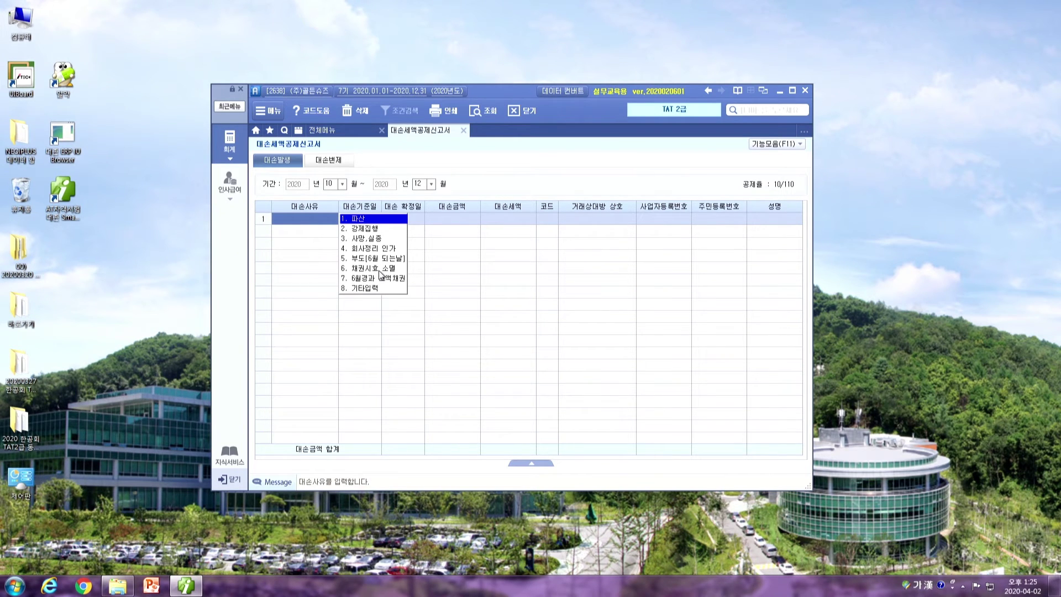
{"action": "left_click", "coordinate": [379, 268]}
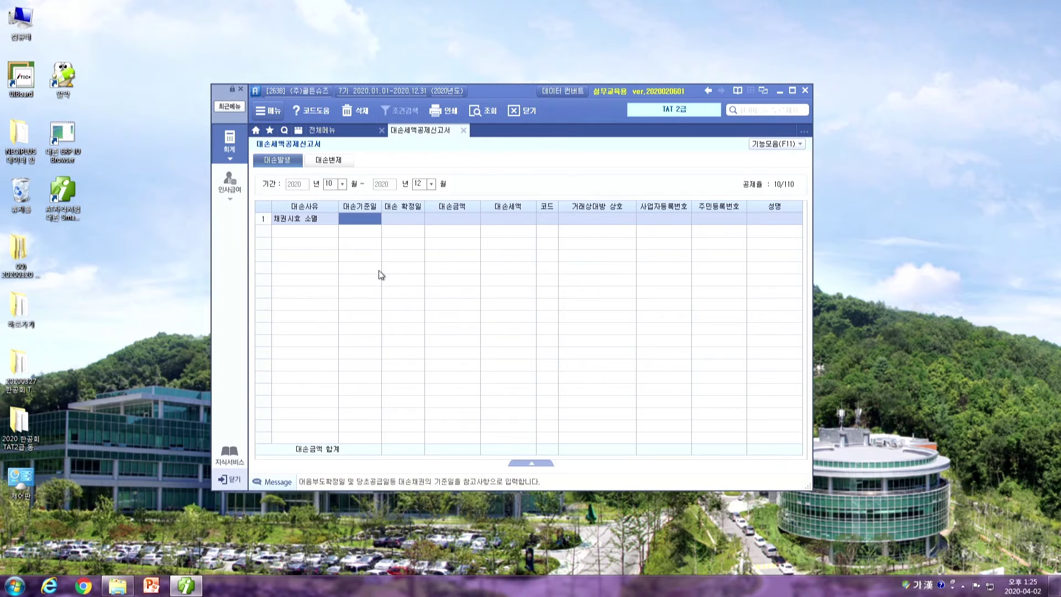
{"action": "left_click", "coordinate": [319, 220]}
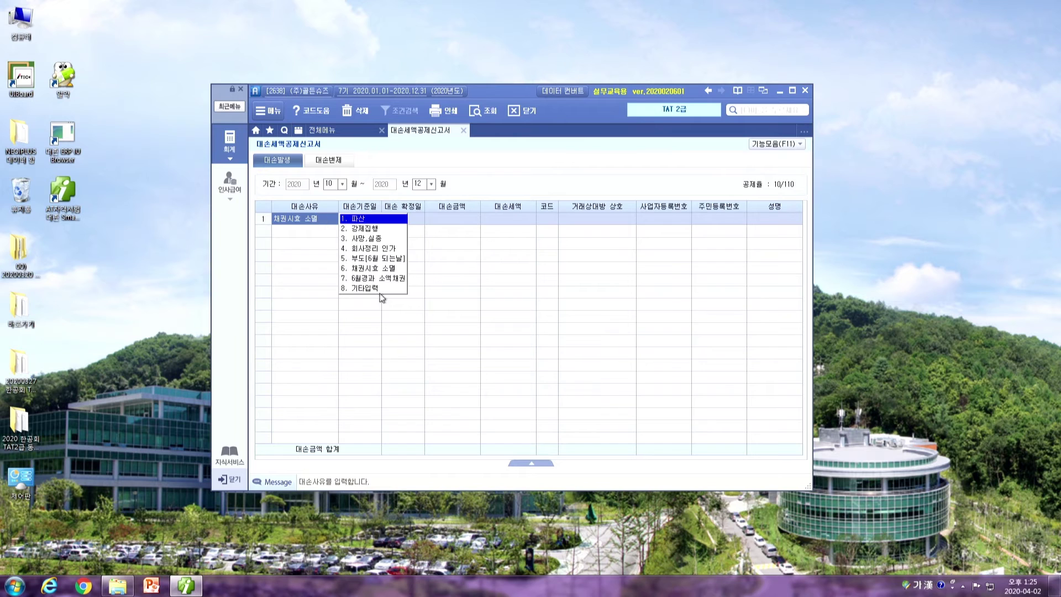
{"action": "left_click", "coordinate": [365, 269]}
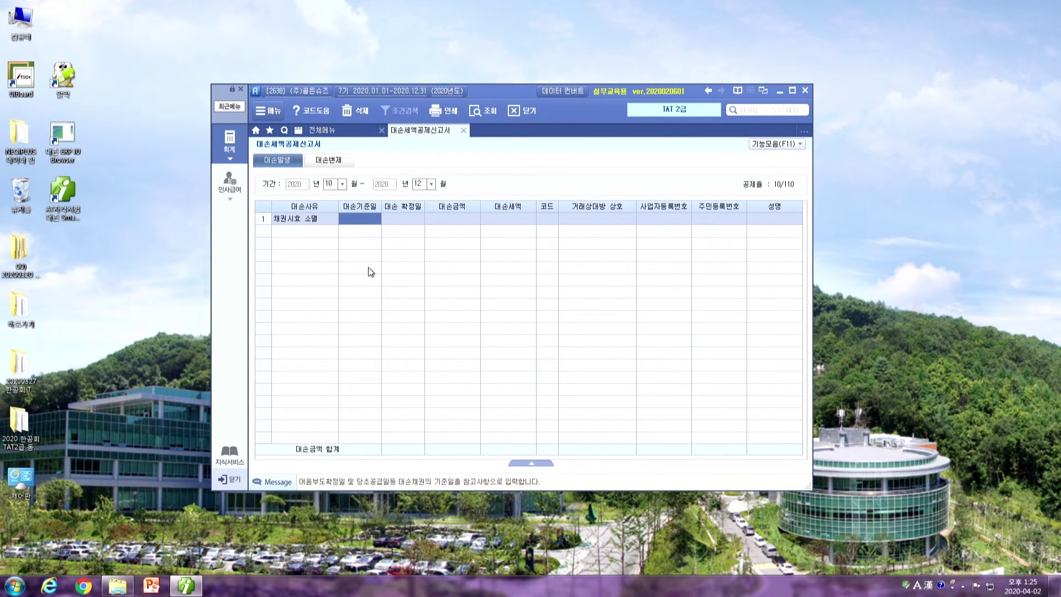
Enter 2020-12-10 as both the 대손기준일 and the 대손 확정일 of the first row
{"action": "type", "text": "2020-12-10"}
{"action": "key", "text": "Return"}
{"action": "type", "text": "2020-12-"}
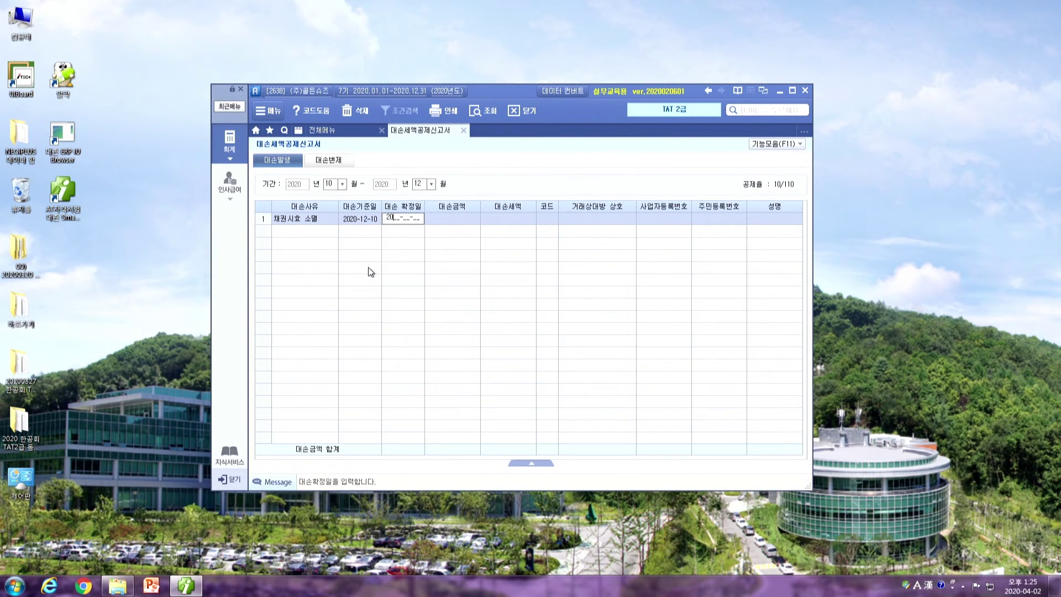
{"action": "type", "text": "10"}
{"action": "key", "text": "Return"}
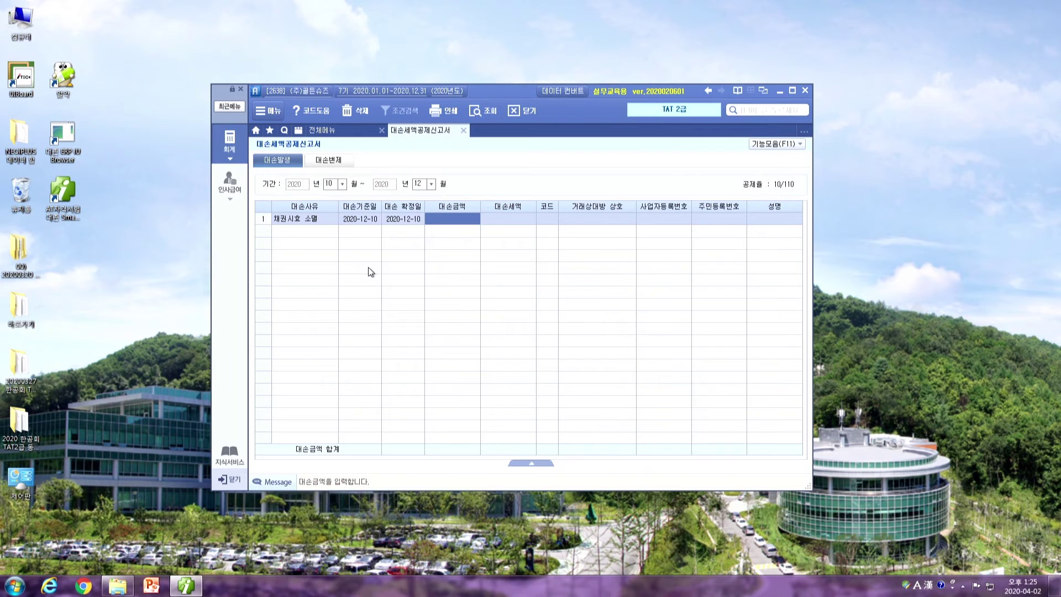
Enter 33,000,000 as the first row's 대손금액 and accept the calculated 대손세액
{"action": "type", "text": "33000000"}
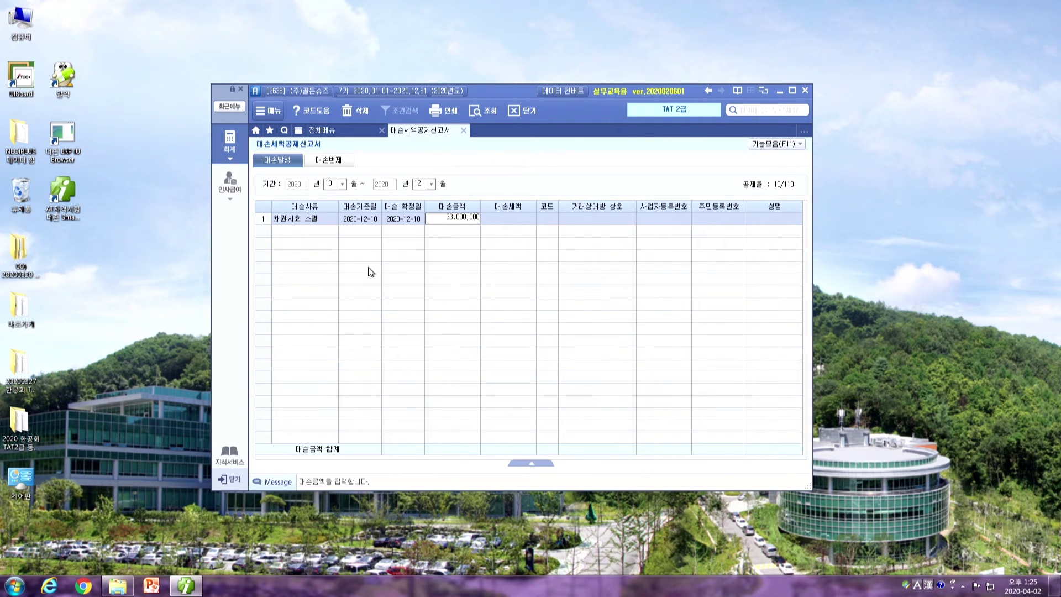
{"action": "key", "text": "Return"}
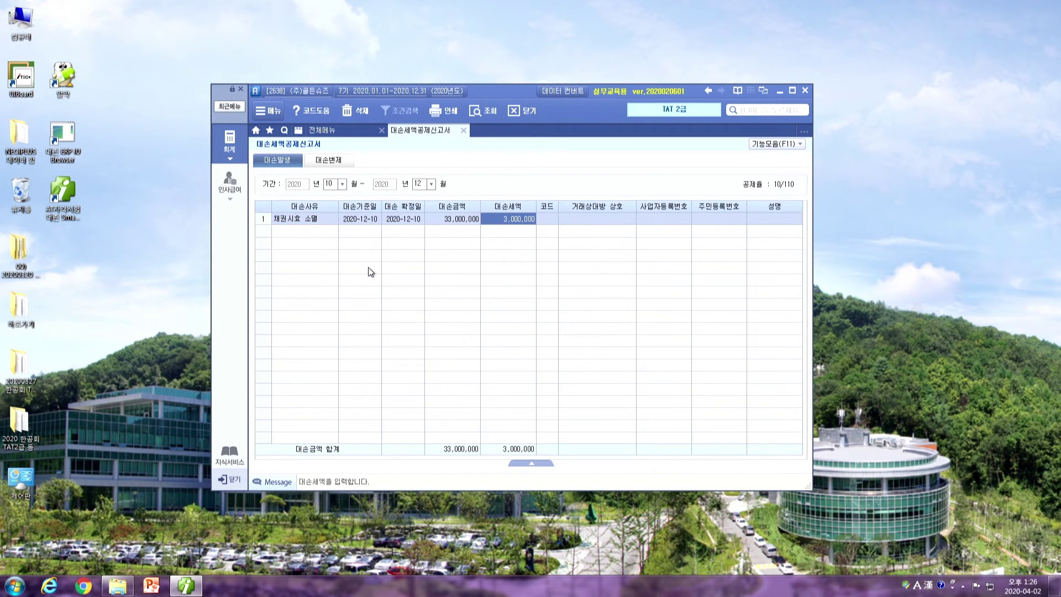
{"action": "key", "text": "Left"}
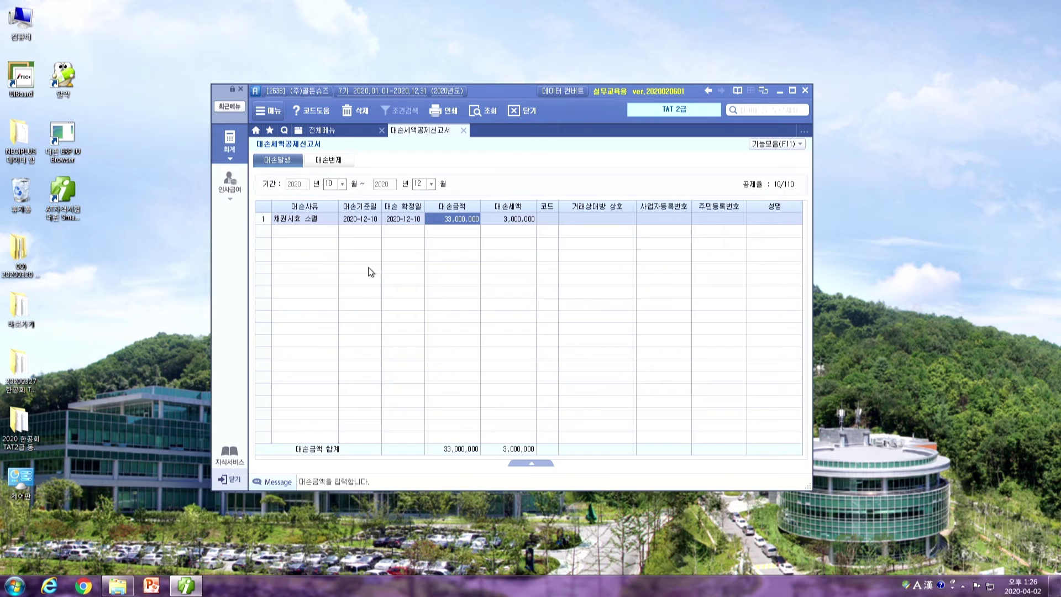
{"action": "key", "text": "Return"}
{"action": "key", "text": "Return"}
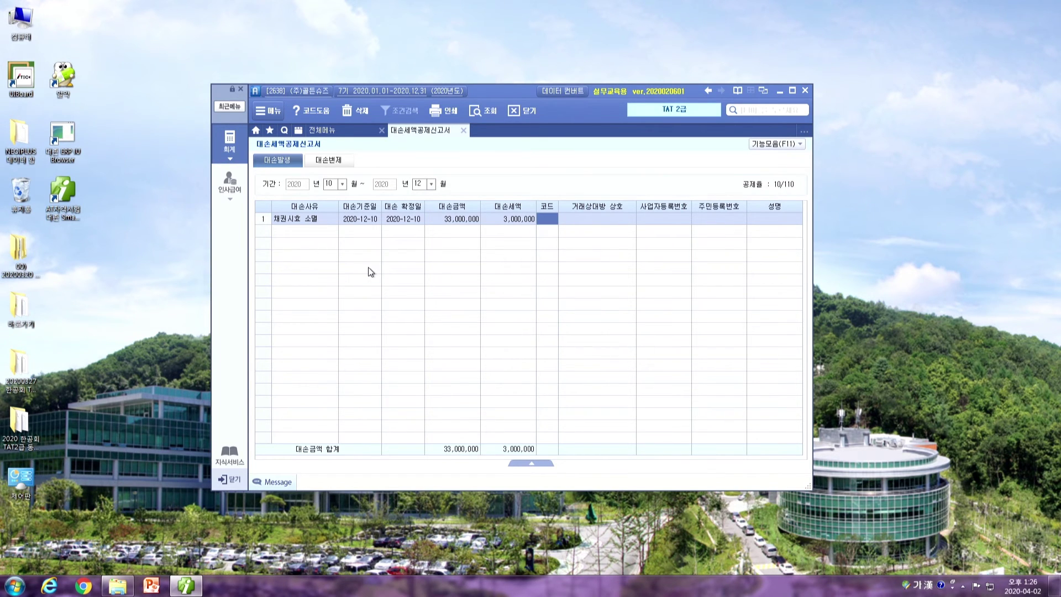
Look up 바이오 in the business partner codes, assign (주)바이오슈즈 as the counterparty, and complete the first row
{"action": "key", "text": "F2"}
{"action": "type", "text": "바이오"}
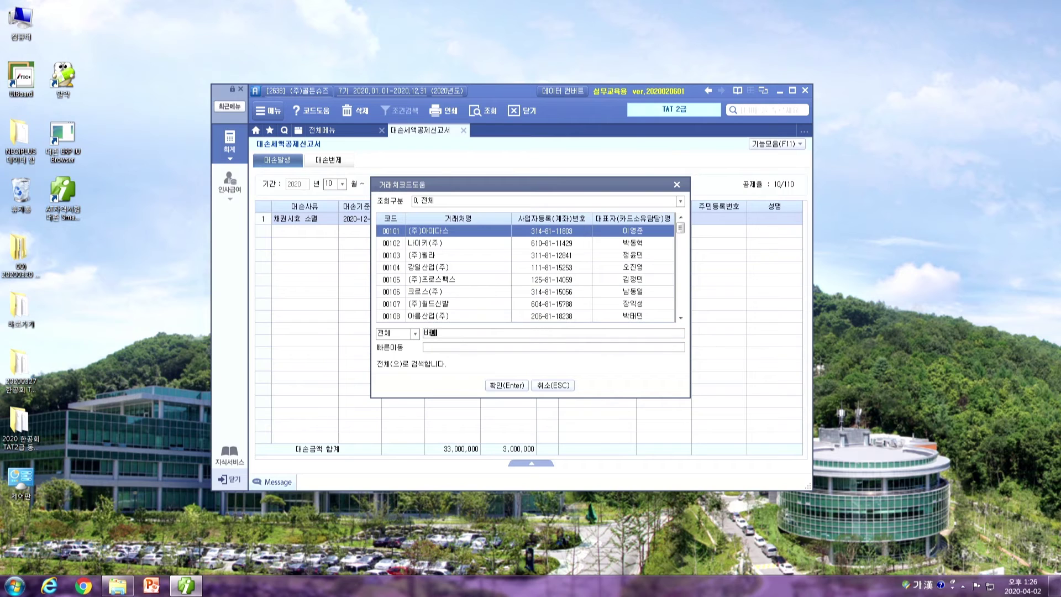
{"action": "key", "text": "Return"}
{"action": "key", "text": "Return"}
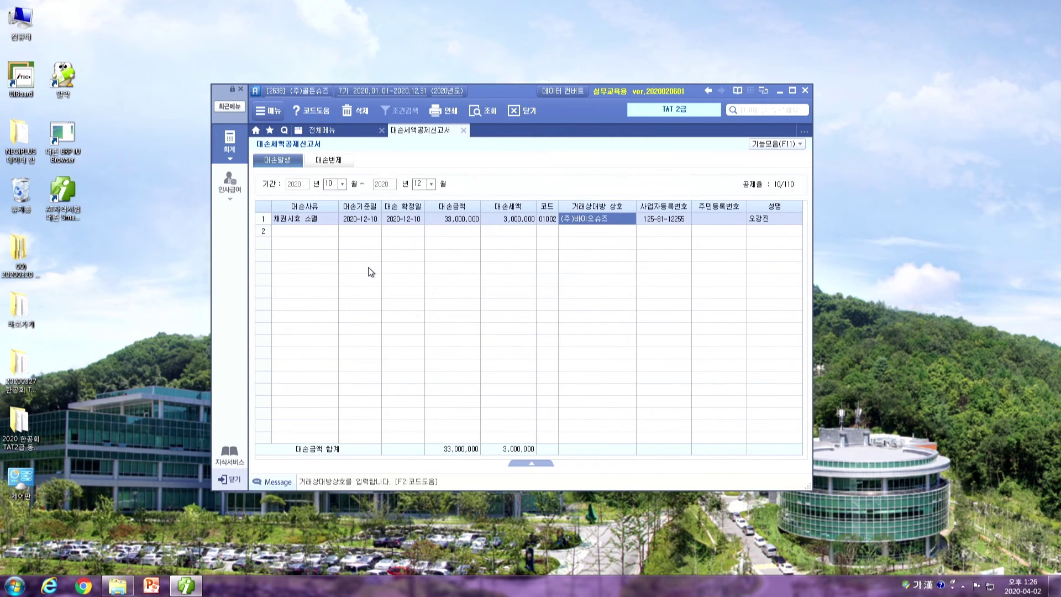
{"action": "key", "text": "Return"}
{"action": "key", "text": "Return"}
{"action": "key", "text": "Return"}
{"action": "key", "text": "Return"}
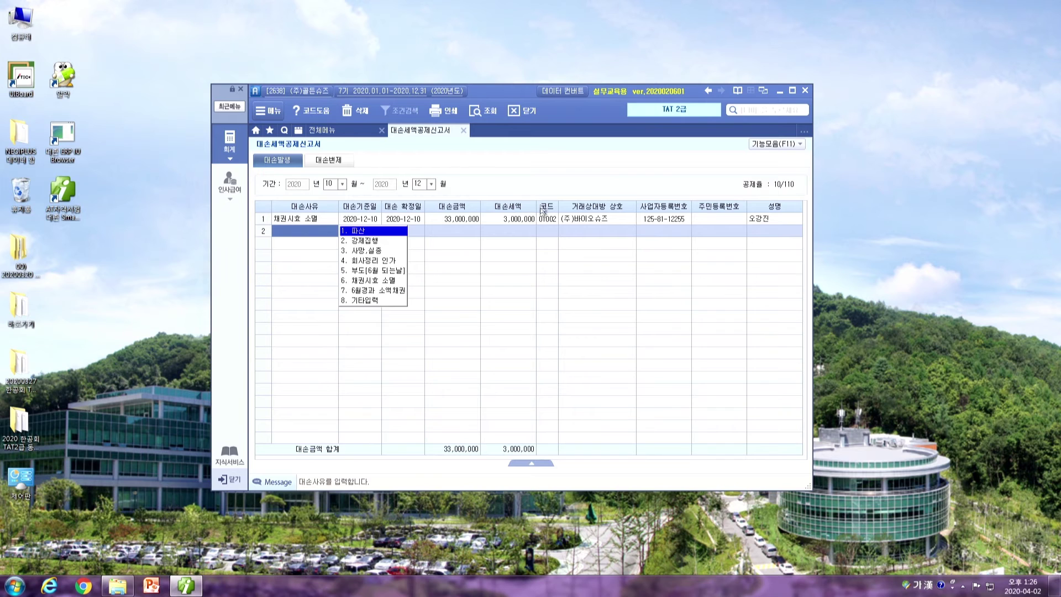
{"action": "left_click", "coordinate": [464, 219]}
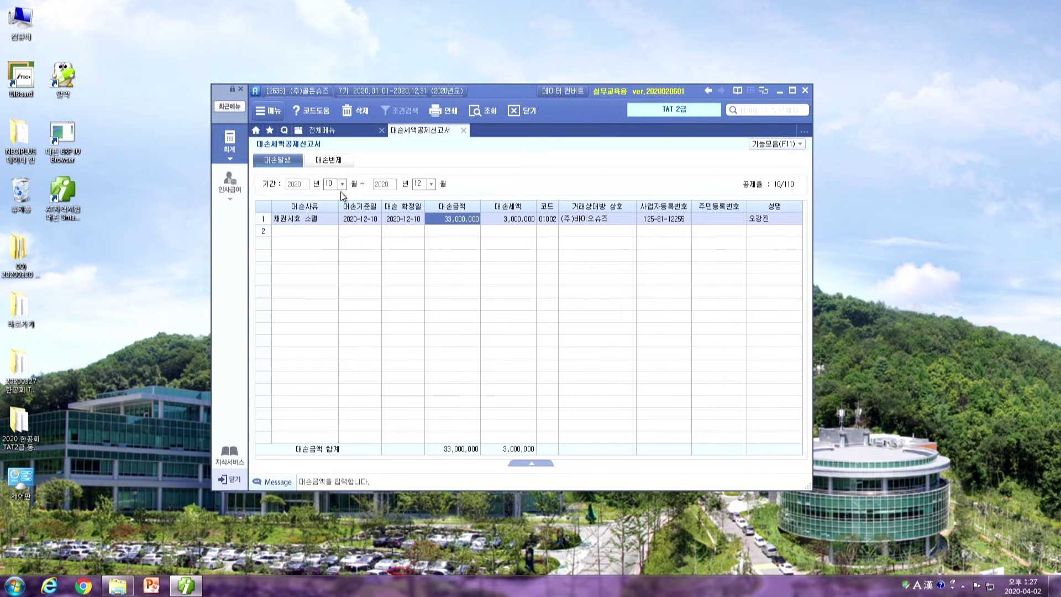
Open the 부가가치세신고서 for October 1 to December 31, 2020 as 정기신고 without loading the saved data
{"action": "left_click", "coordinate": [334, 131]}
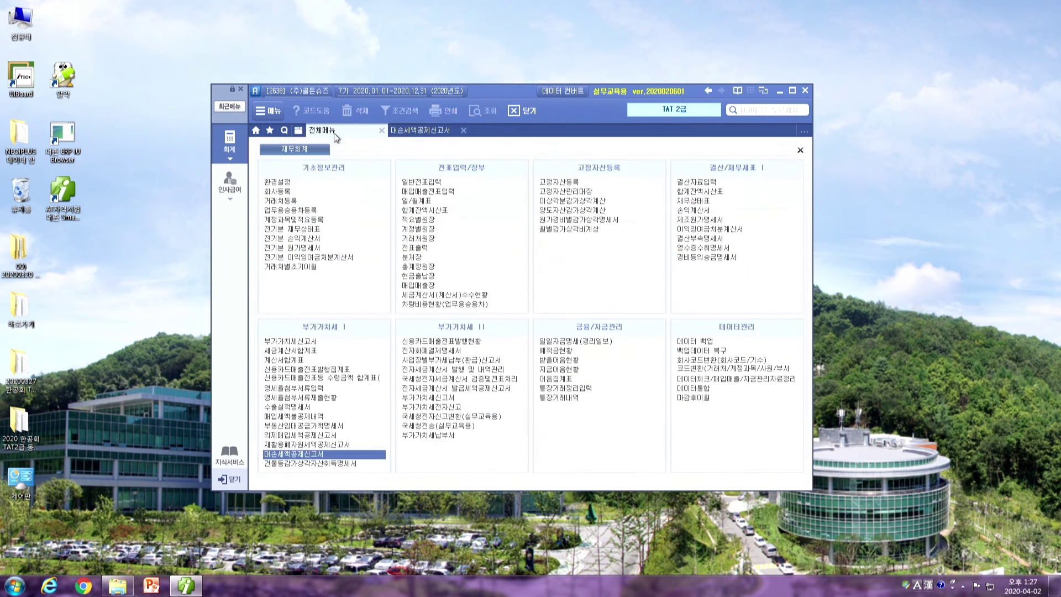
{"action": "left_click", "coordinate": [312, 342]}
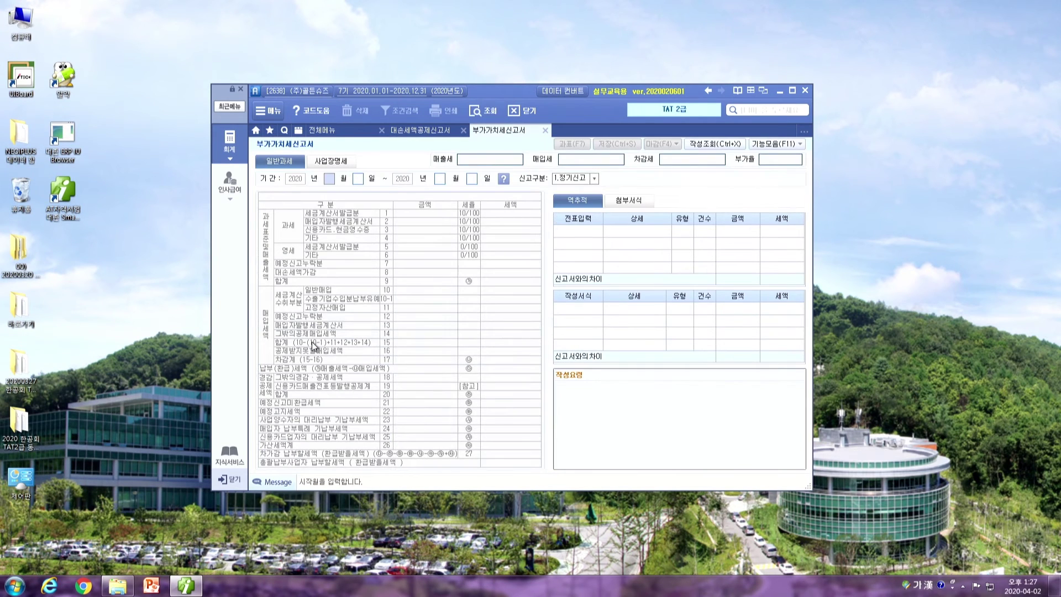
{"action": "type", "text": "10011231"}
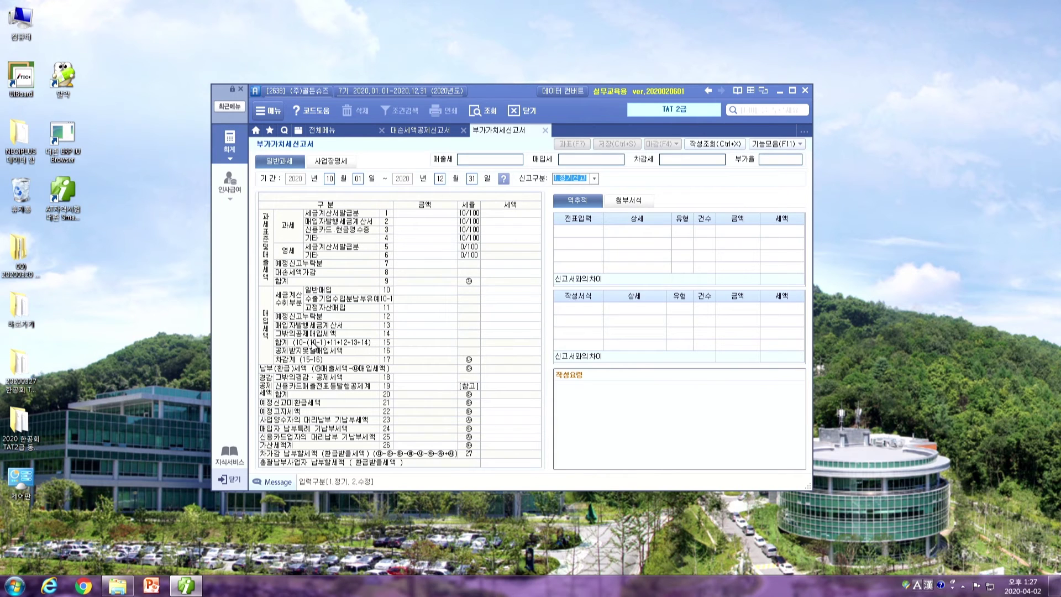
{"action": "key", "text": "Return"}
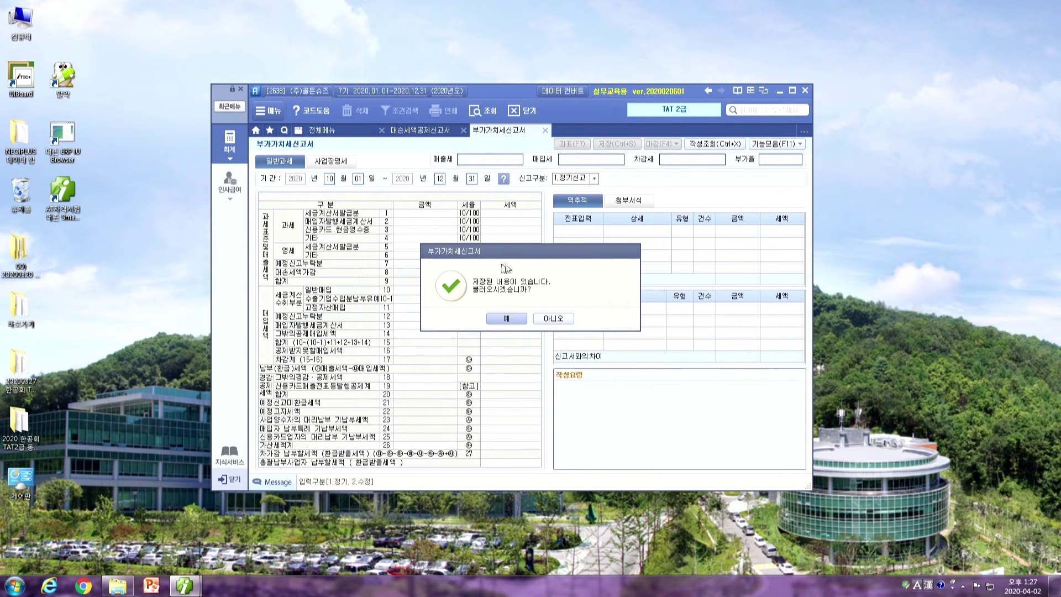
{"action": "left_click", "coordinate": [562, 317]}
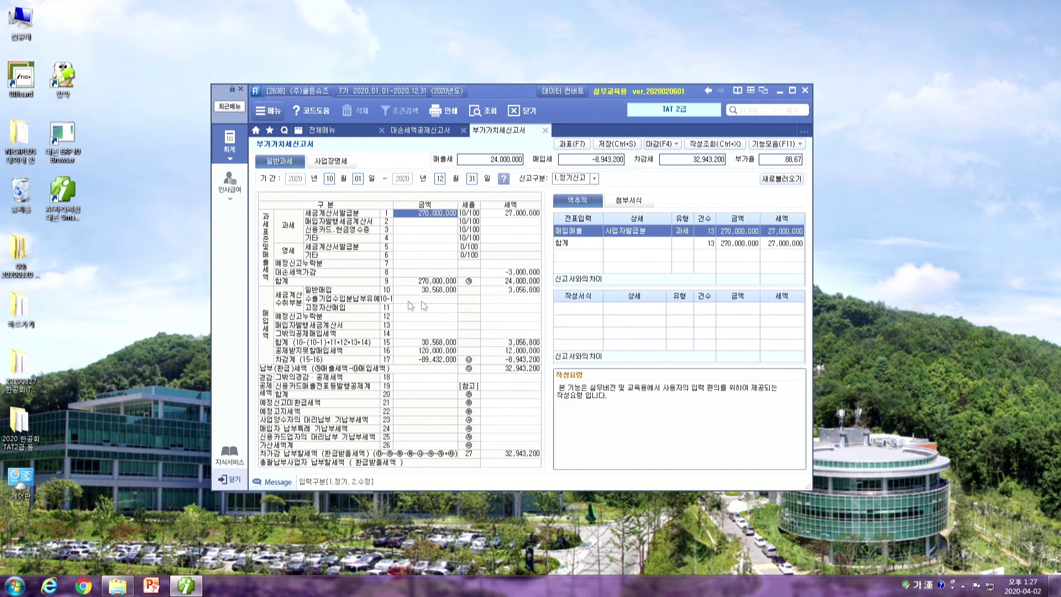
Check the return's 대손세액가감 tax amount against the 대손세액 and counterparty fields of the first row in 대손세액공제신고서
{"action": "left_click", "coordinate": [522, 273]}
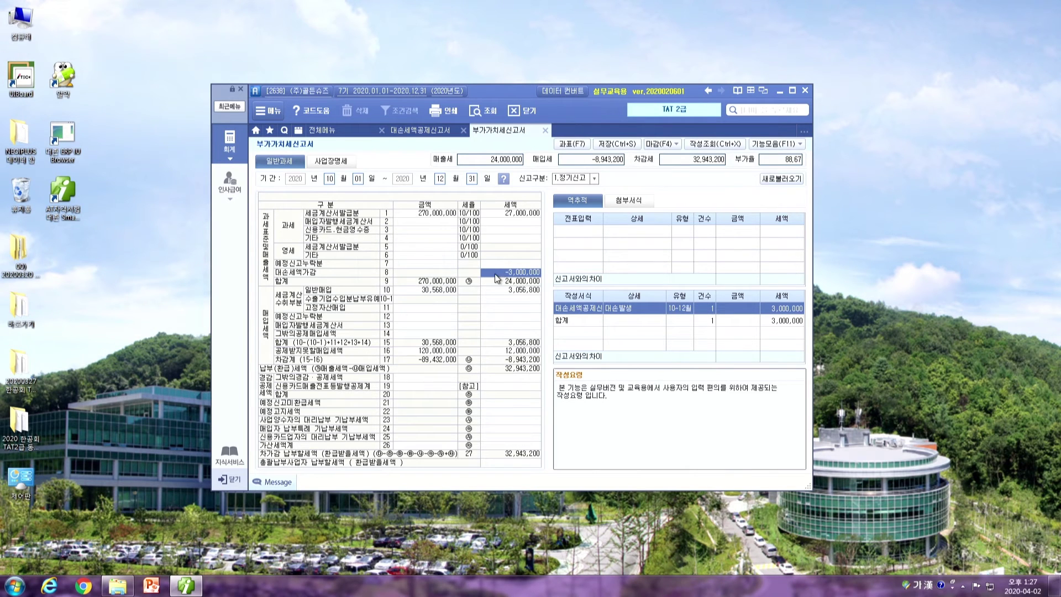
{"action": "left_click", "coordinate": [416, 131]}
{"action": "left_click", "coordinate": [763, 218]}
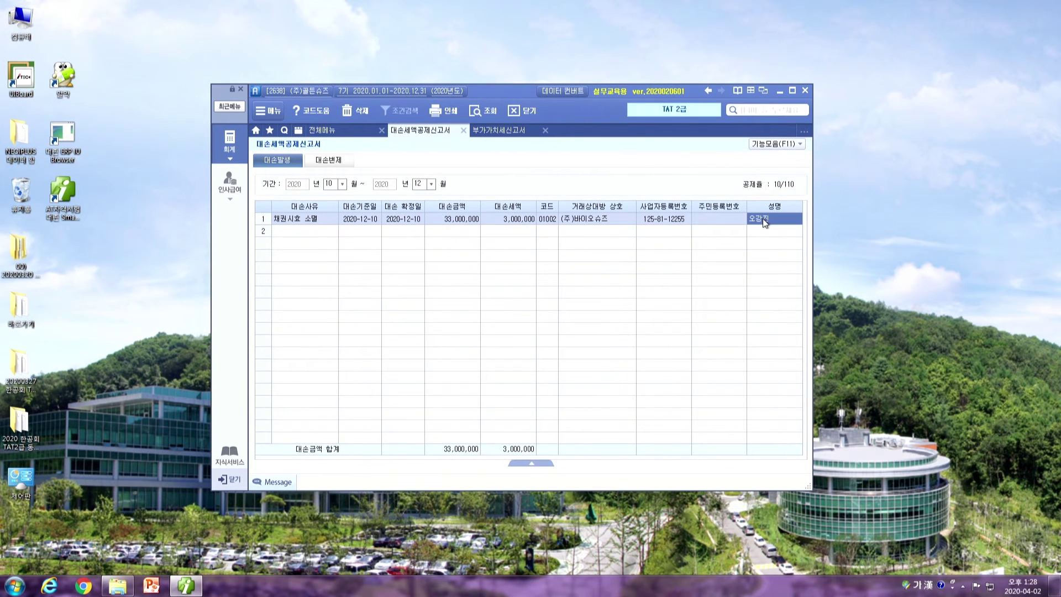
{"action": "key", "text": "Return"}
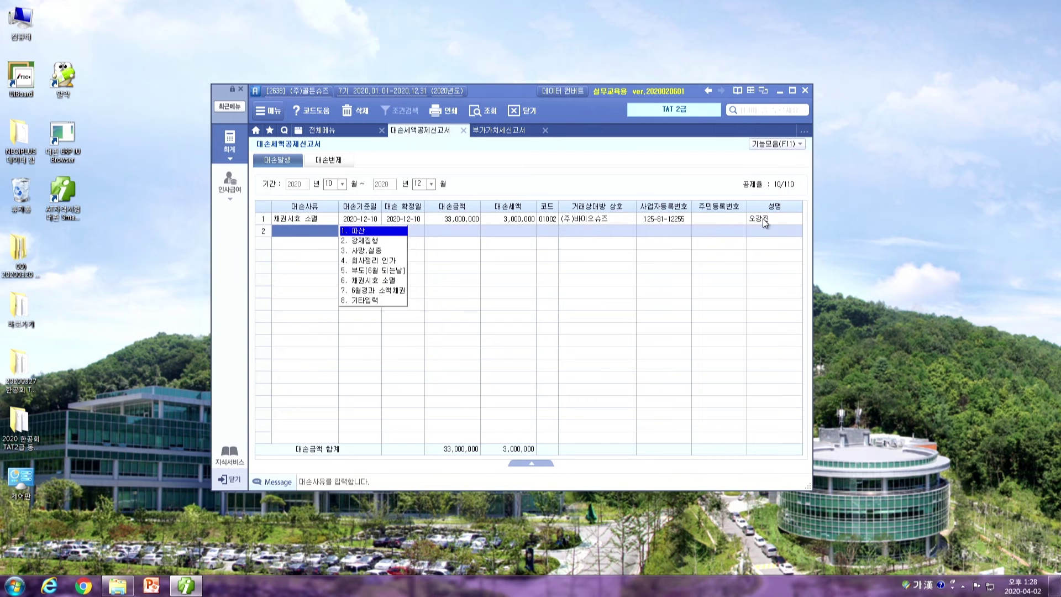
{"action": "left_click", "coordinate": [528, 219]}
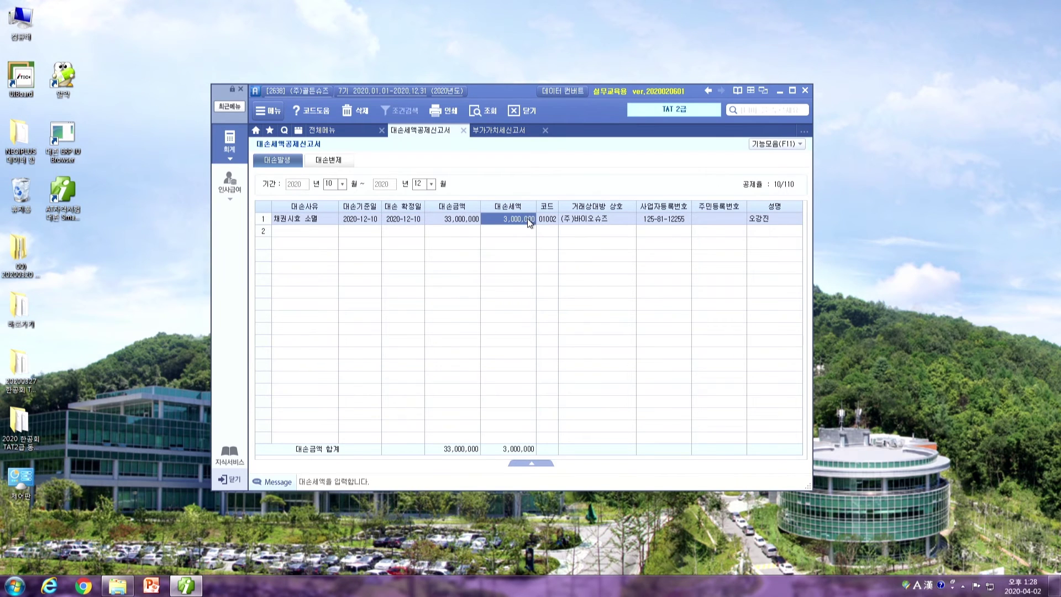
{"action": "left_click", "coordinate": [522, 220]}
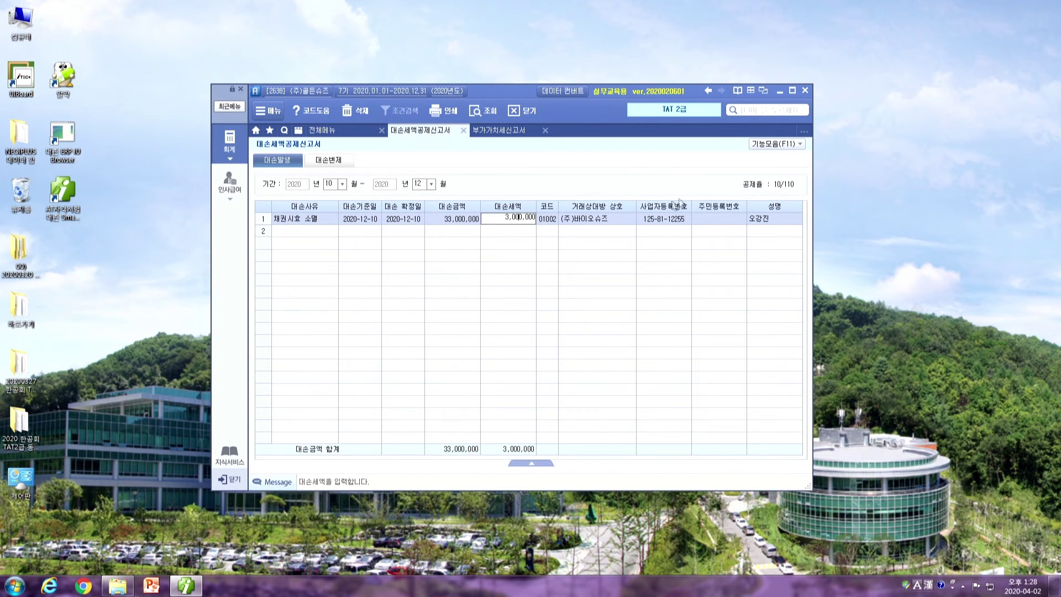
{"action": "left_click", "coordinate": [677, 220]}
{"action": "left_click", "coordinate": [758, 221]}
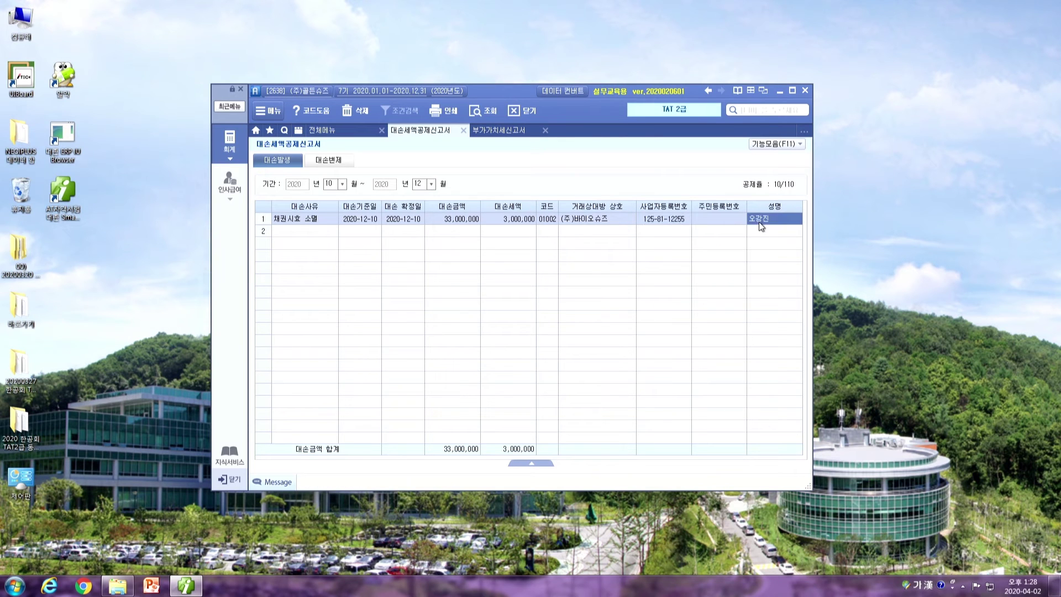
{"action": "left_click", "coordinate": [760, 219]}
Close the 대손세액공제신고서, reload all source data into the 부가가치세신고서, and check its 대손세액가감 tax entry
{"action": "left_click", "coordinate": [463, 130]}
{"action": "left_click", "coordinate": [772, 181]}
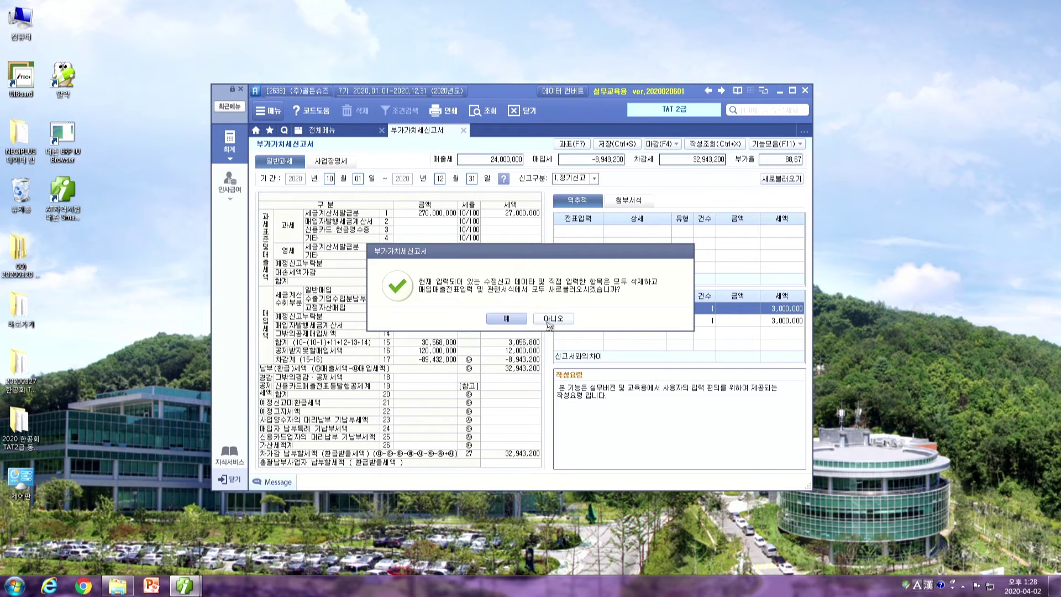
{"action": "left_click", "coordinate": [500, 323]}
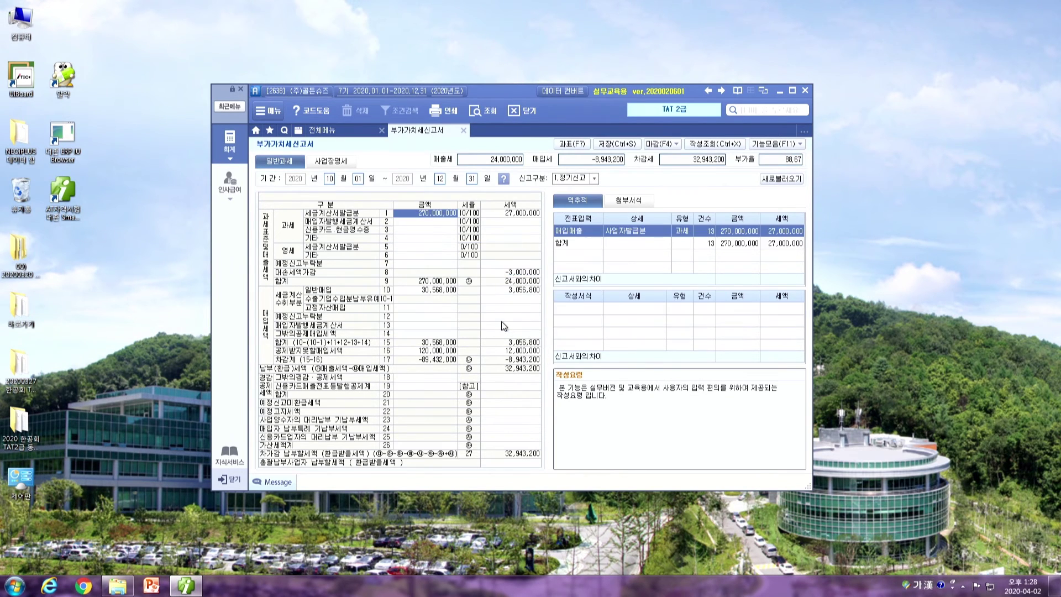
{"action": "left_click", "coordinate": [508, 273]}
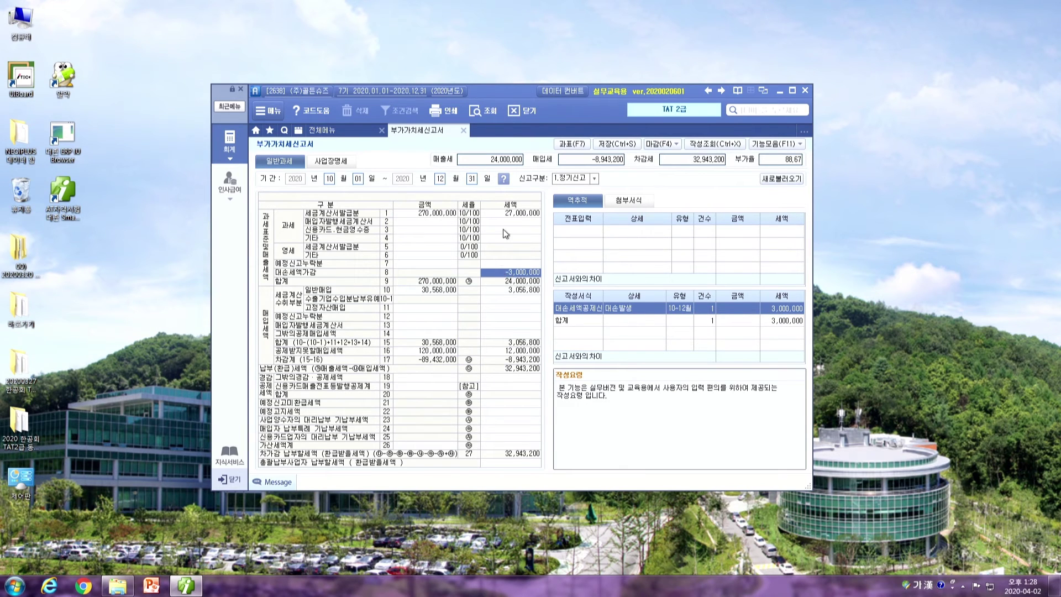
Check the source details behind the 세금계산서발급분 tax and the 대손세액가감 tax in the October–December 부가가치세신고서
{"action": "left_click", "coordinate": [502, 213]}
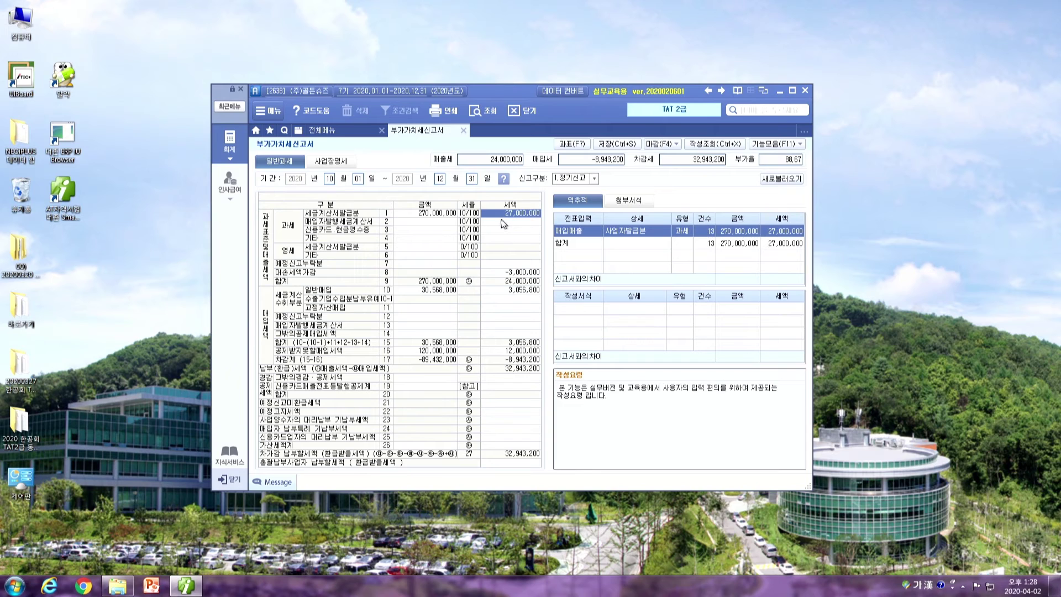
{"action": "left_click", "coordinate": [504, 273]}
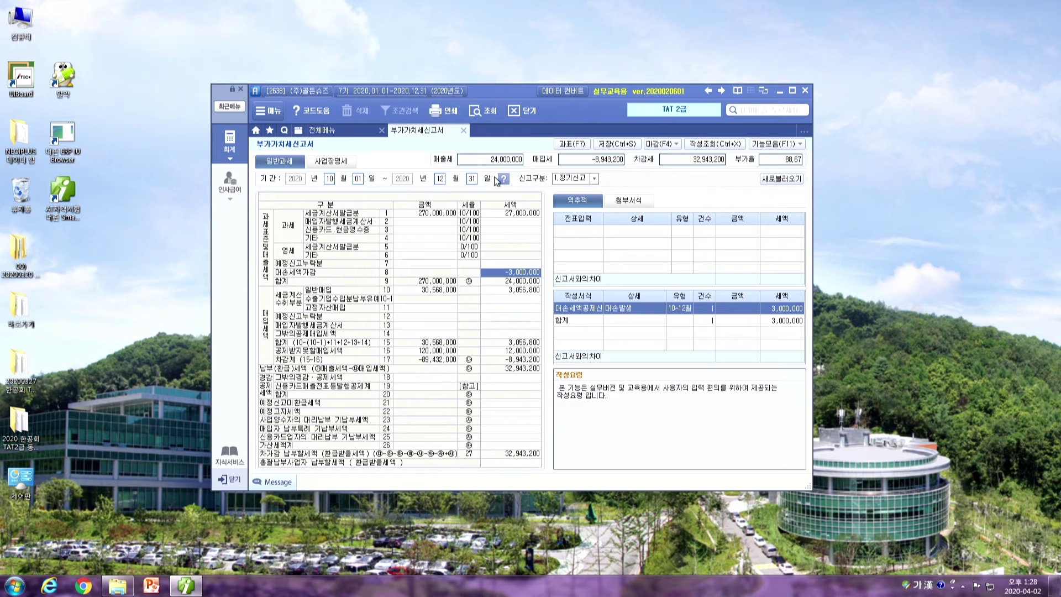
Open the 대손세액공제신고서 for April to June 2020
{"action": "left_click", "coordinate": [330, 131]}
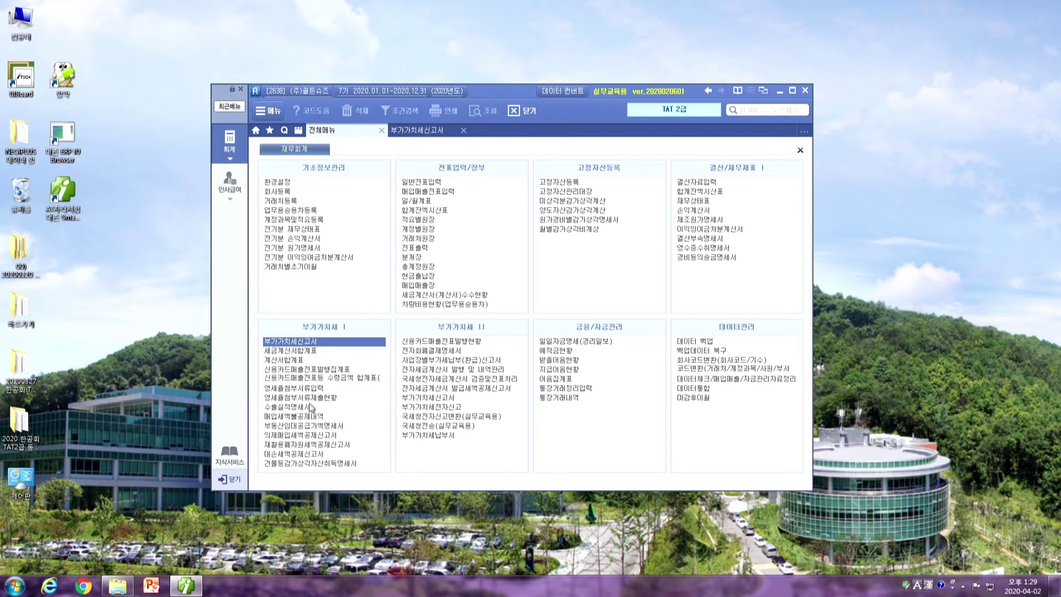
{"action": "left_click", "coordinate": [306, 453]}
{"action": "type", "text": "04"}
{"action": "key", "text": "Return"}
{"action": "type", "text": "06"}
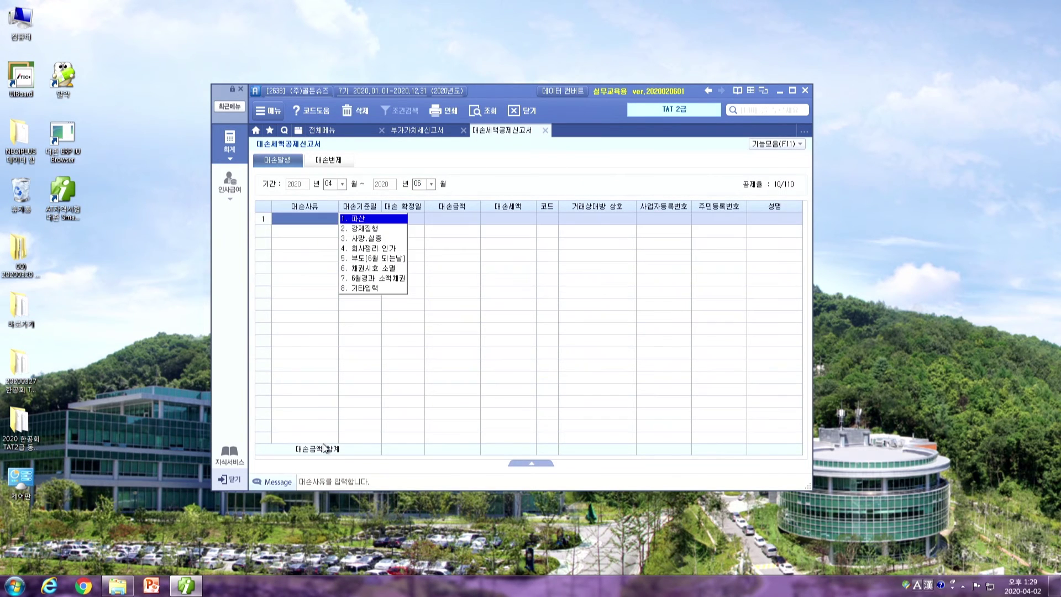
{"action": "key", "text": "Return"}
Enter 회사회생 대손금회수 as the custom 대손사유 (기타입력) of the first row
{"action": "left_click", "coordinate": [364, 288]}
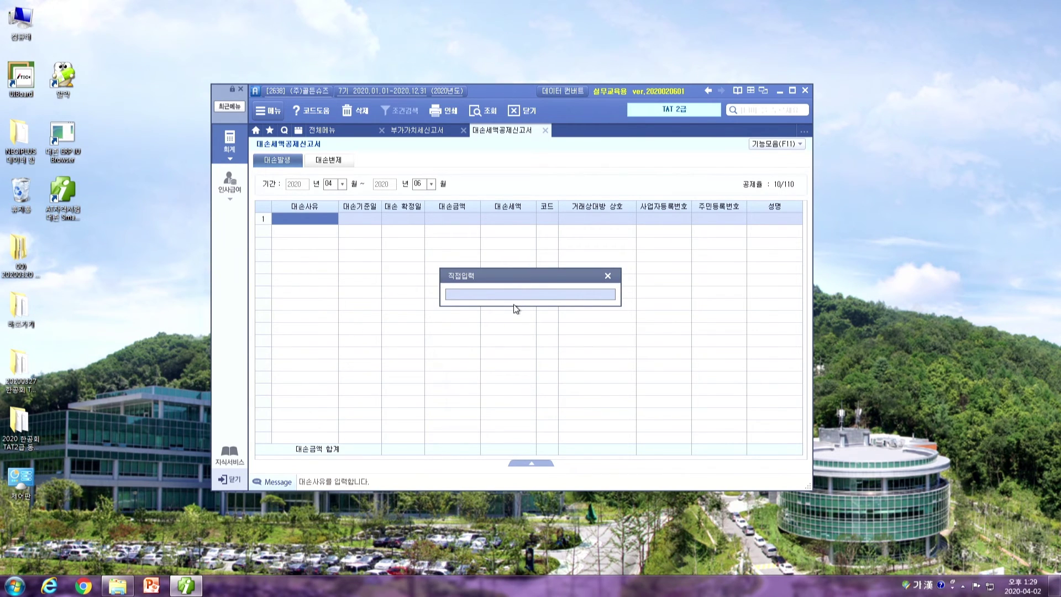
{"action": "type", "text": "대손금"}
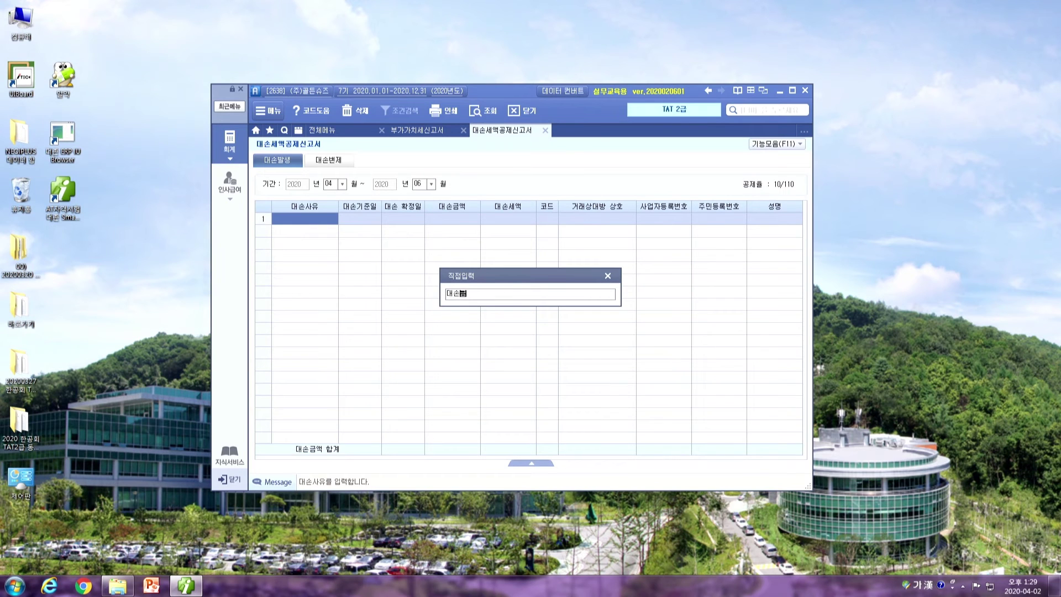
{"action": "key", "text": "BackSpace"}
{"action": "key", "text": "BackSpace"}
{"action": "key", "text": "BackSpace"}
{"action": "type", "text": "회사회생 대손금회수"}
{"action": "key", "text": "Return"}
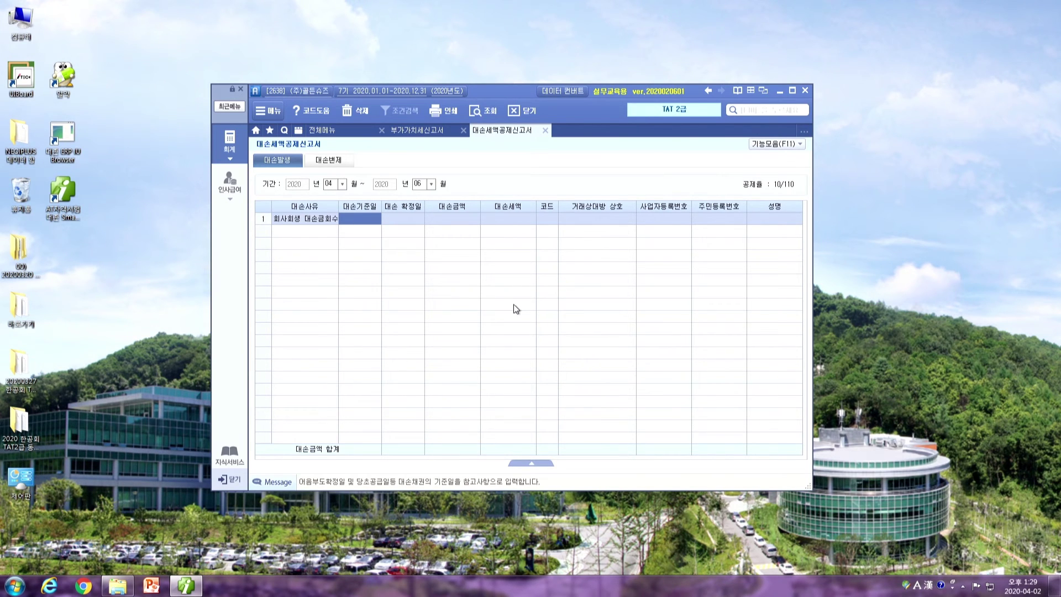
Enter 2020-05-30 as the first row's 대손기준일 and replace it with 2019-12-20
{"action": "type", "text": "2020-05-30"}
{"action": "key", "text": "Return"}
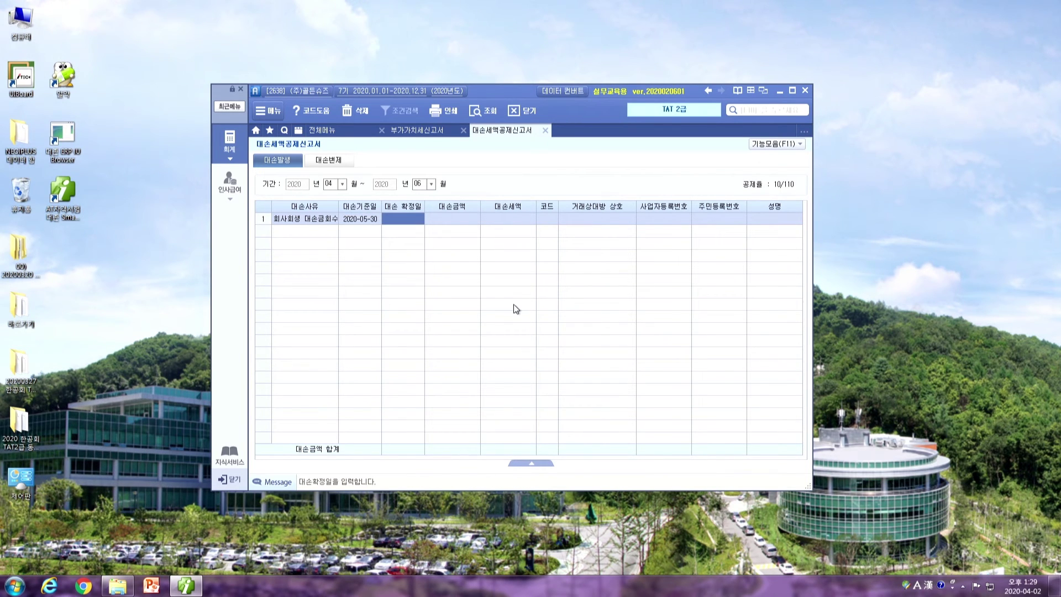
{"action": "key", "text": "Left"}
{"action": "key", "text": "BackSpace"}
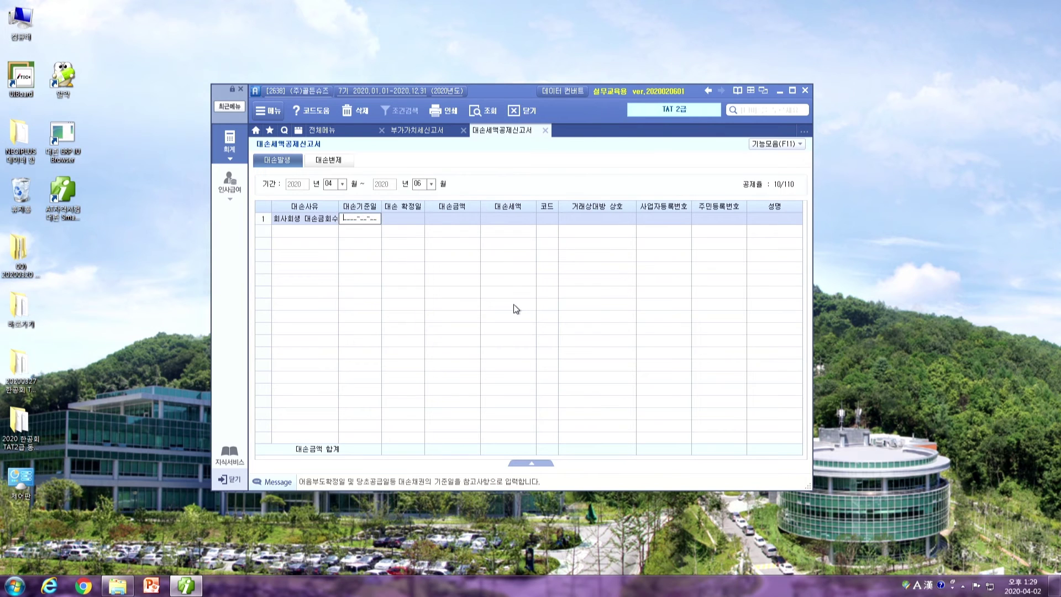
{"action": "left_click", "coordinate": [298, 221]}
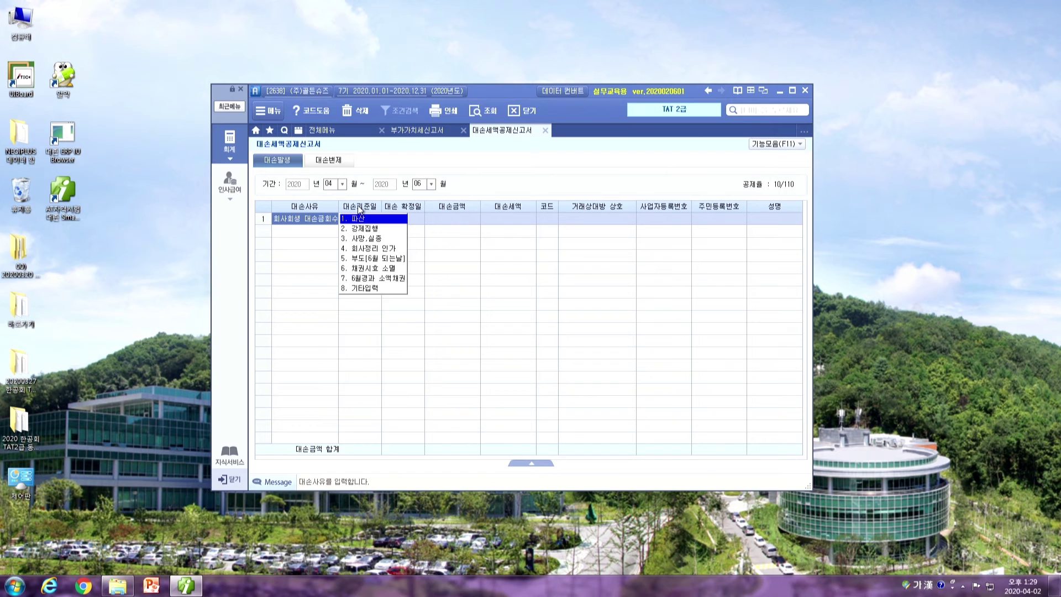
{"action": "left_click", "coordinate": [411, 218]}
{"action": "left_click", "coordinate": [370, 222]}
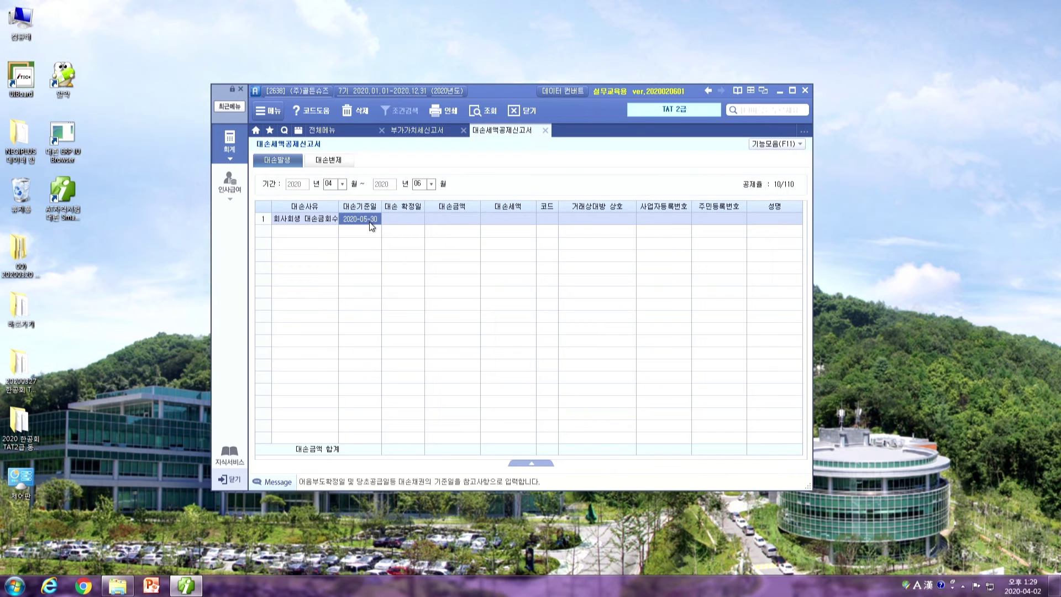
{"action": "type", "text": "2019-12-20"}
{"action": "key", "text": "Return"}
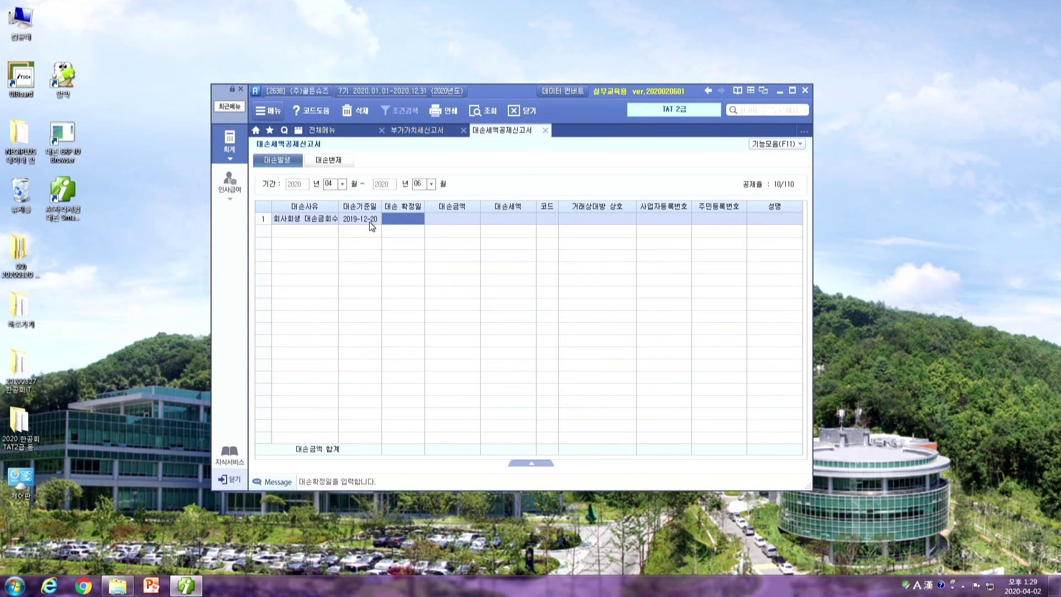
Set the first row's 대손 확정일 to 2019-12-20
{"action": "left_click", "coordinate": [369, 221]}
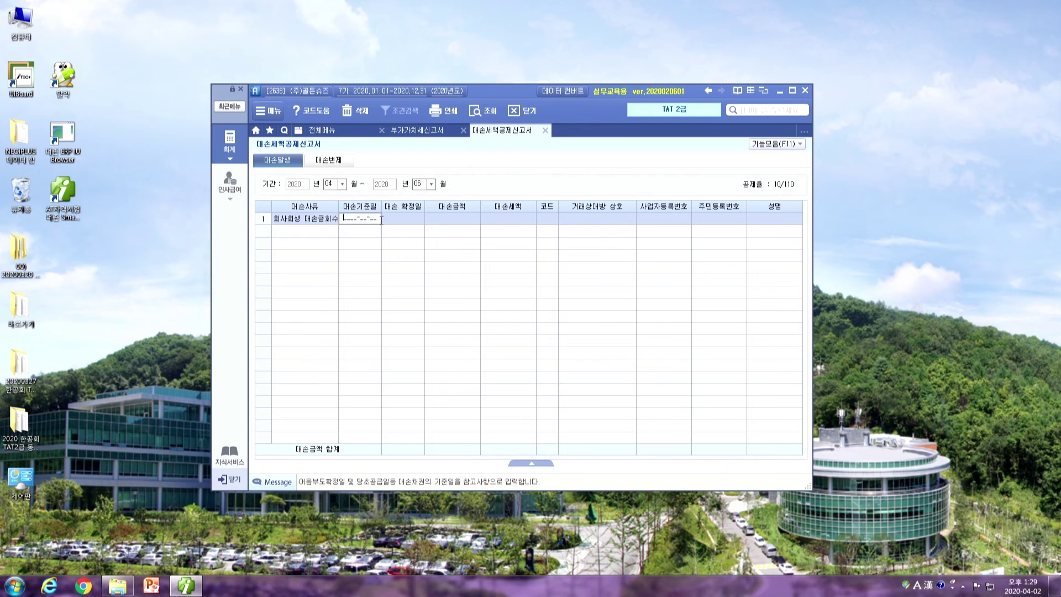
{"action": "left_click", "coordinate": [401, 220]}
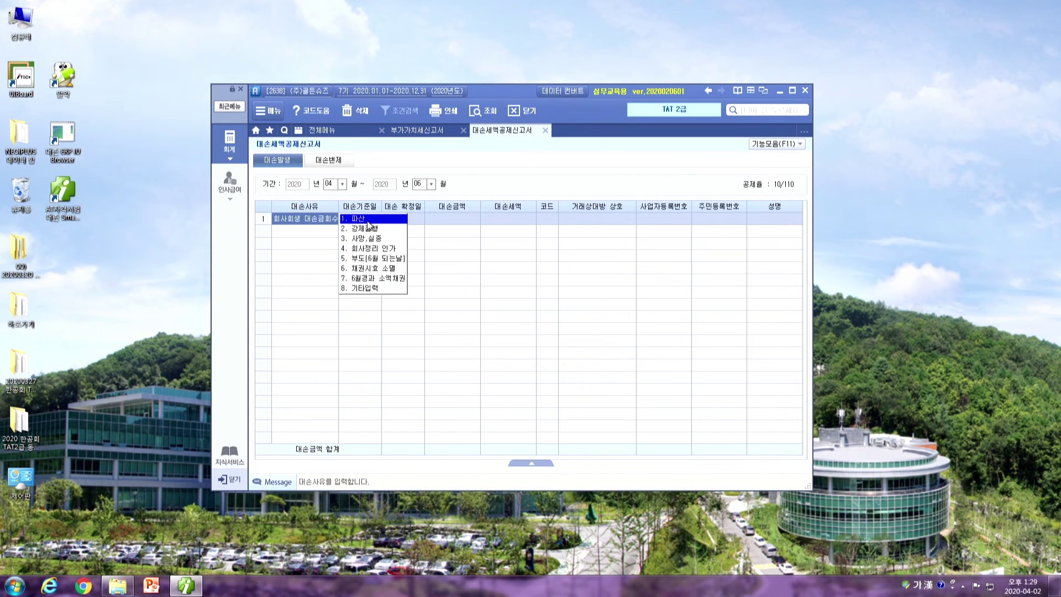
{"action": "left_click", "coordinate": [354, 221]}
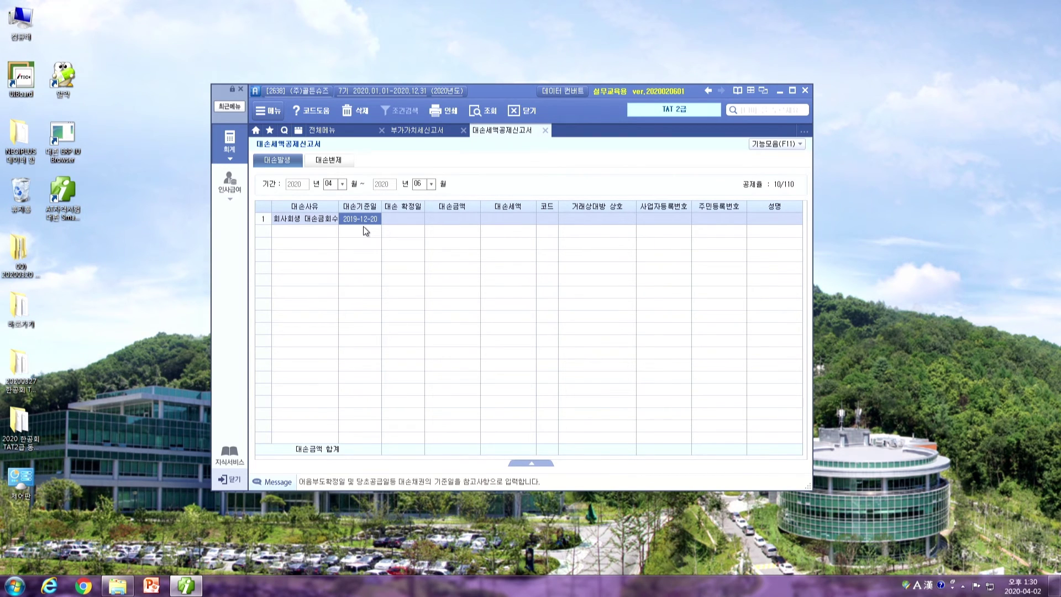
{"action": "key", "text": "Return"}
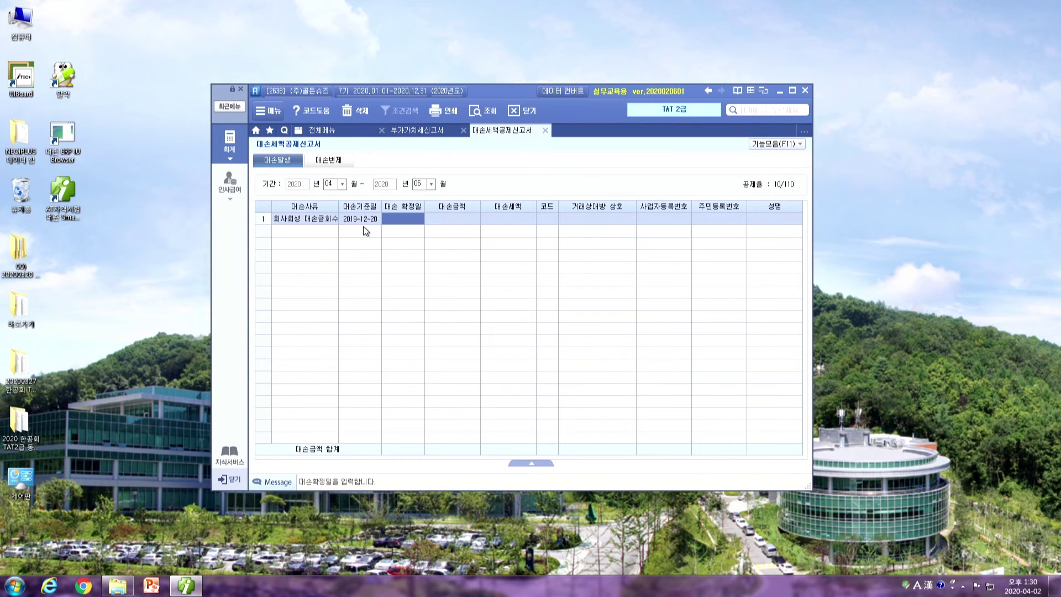
{"action": "type", "text": "20"}
{"action": "type", "text": "191220"}
{"action": "key", "text": "Return"}
{"action": "key", "text": "Left"}
{"action": "key", "text": "Left"}
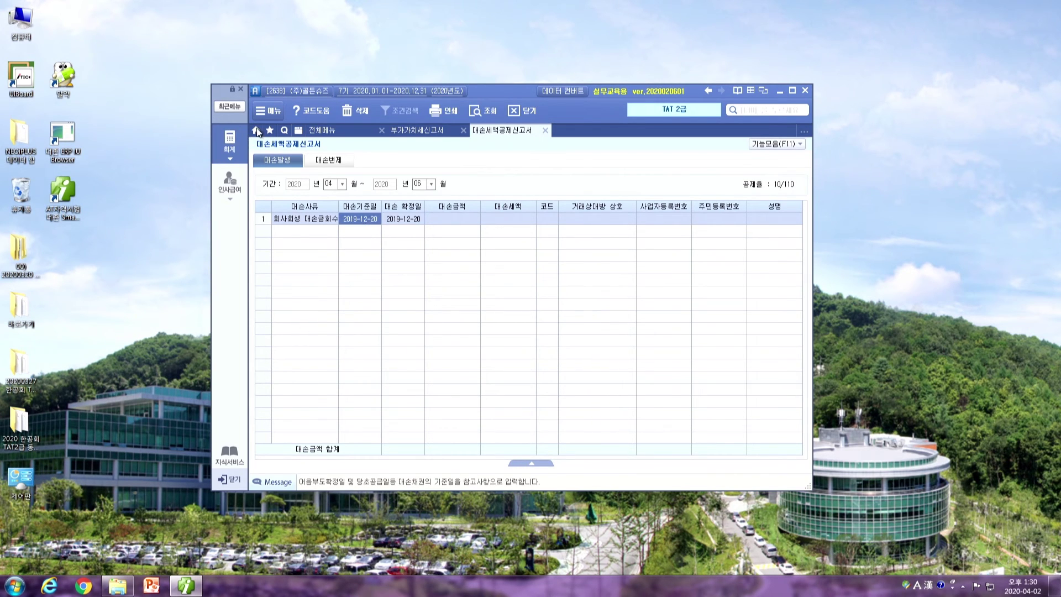
{"action": "left_click", "coordinate": [406, 218]}
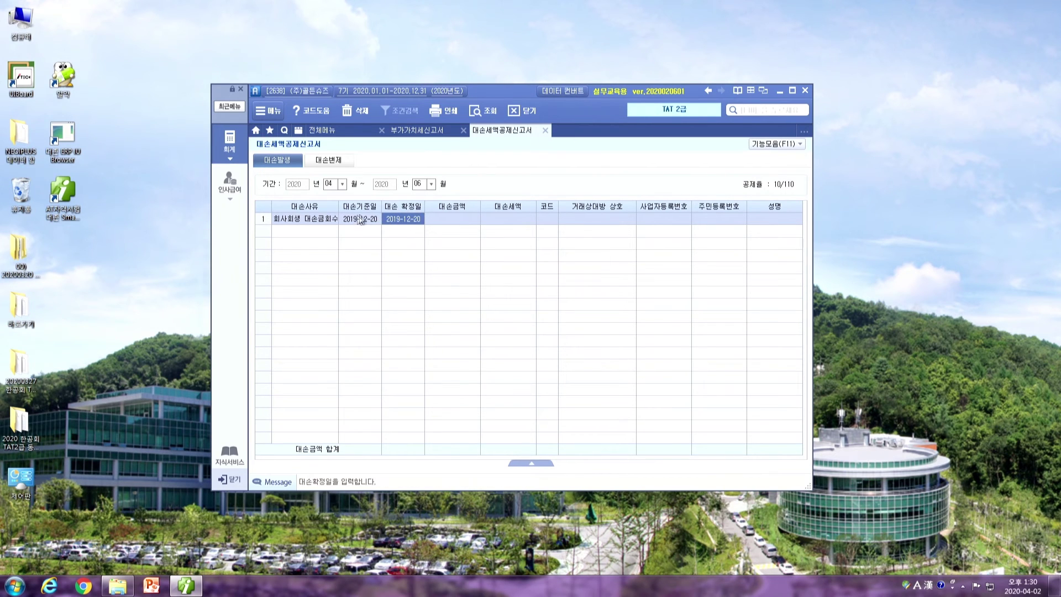
Enter -2,200,000 as the first row's 대손금액 and check its 대손세액
{"action": "left_click", "coordinate": [463, 220]}
{"action": "type", "text": "ㅋ"}
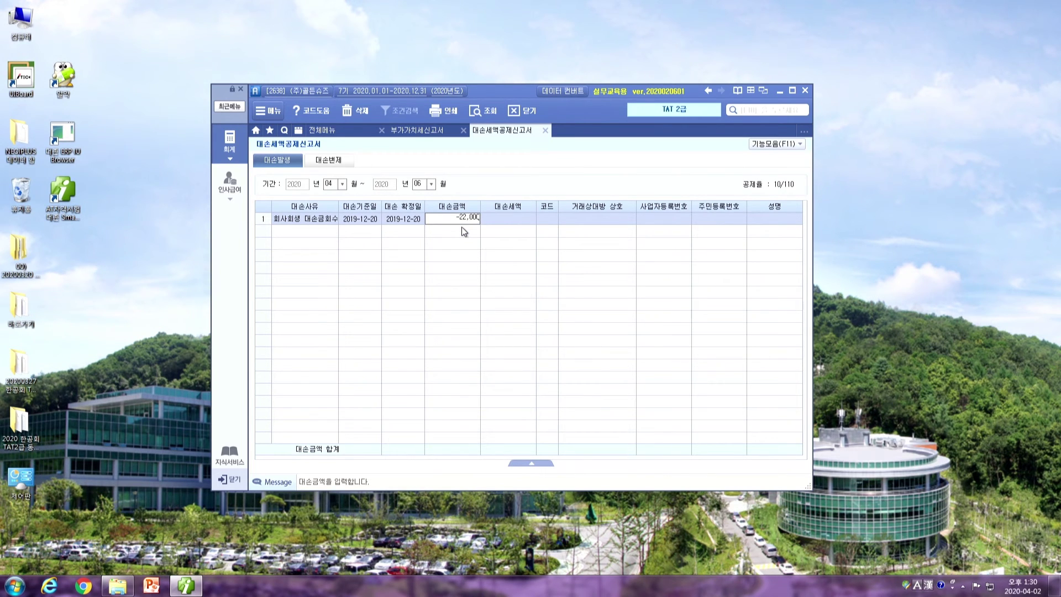
{"action": "key", "text": "Return"}
{"action": "key", "text": "shift+Tab"}
{"action": "type", "text": "-22"}
{"action": "type", "text": "000000"}
{"action": "key", "text": "BackSpace"}
{"action": "key", "text": "Return"}
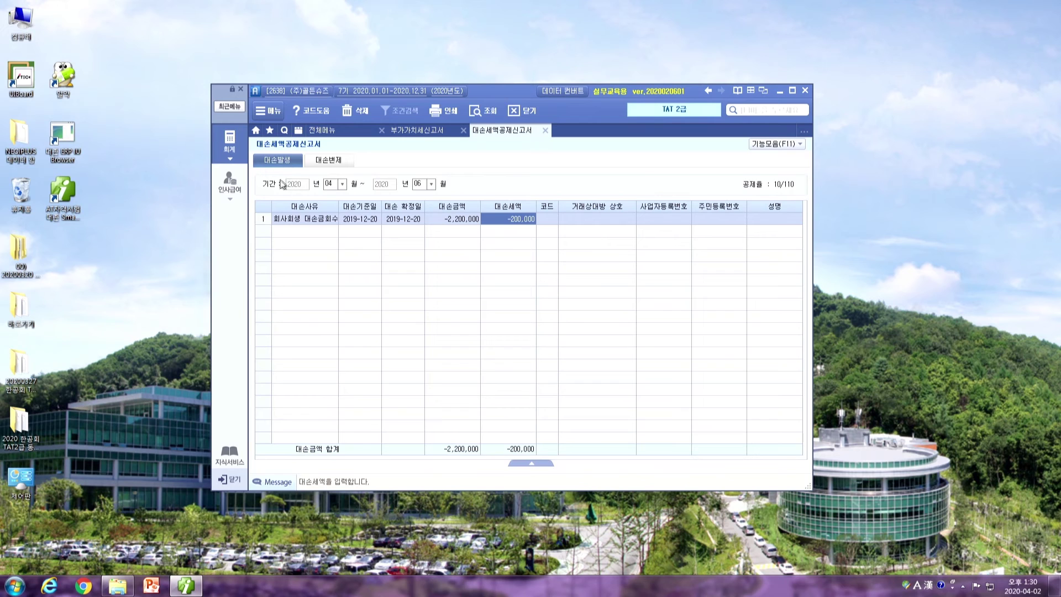
{"action": "left_click", "coordinate": [461, 221]}
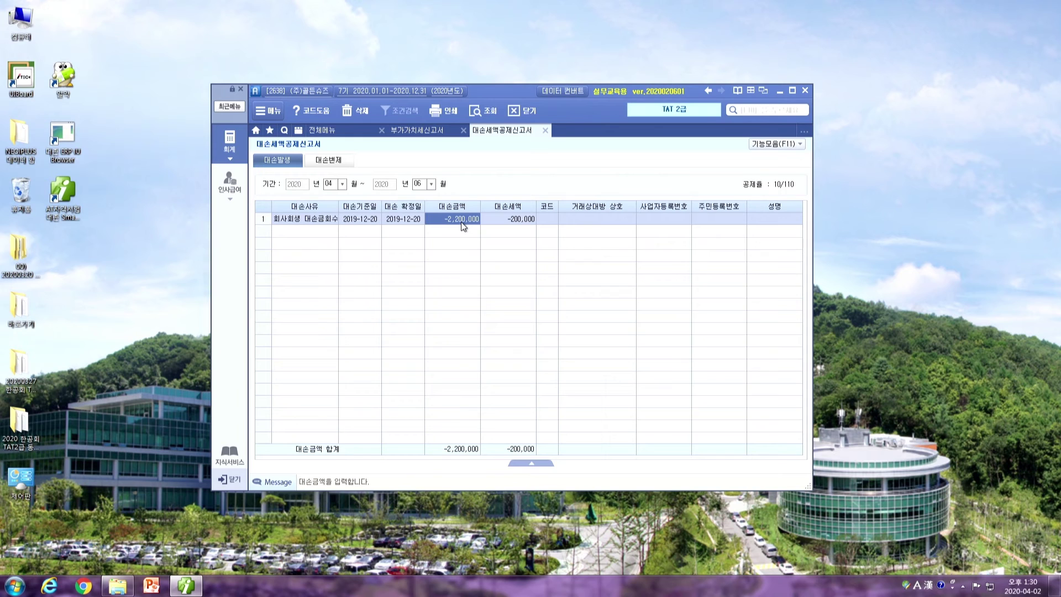
{"action": "left_click", "coordinate": [522, 219]}
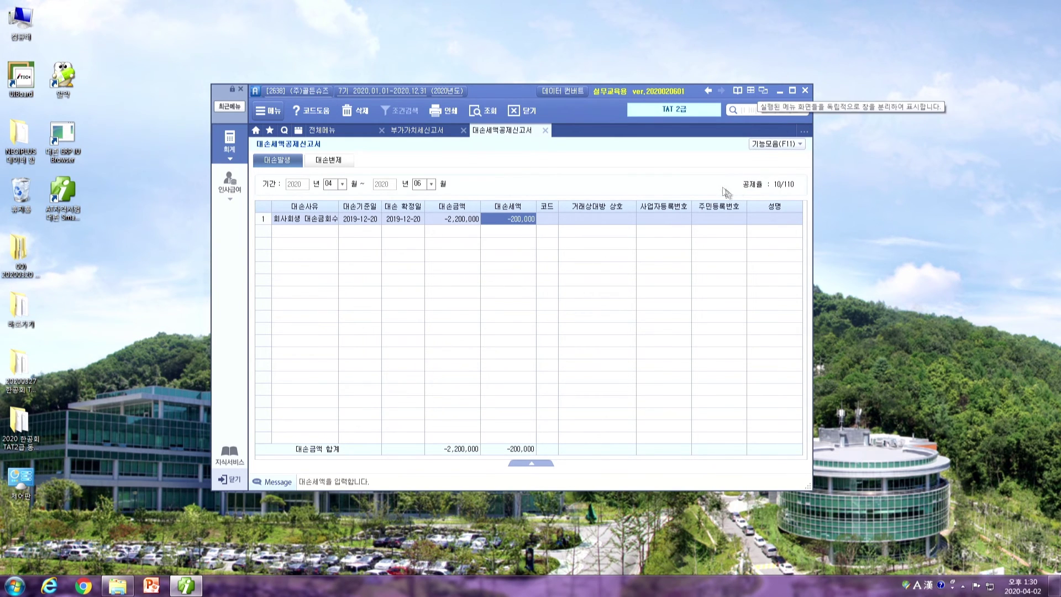
Assign 나이키(주) from the business partner codes as the counterparty and complete the first row
{"action": "left_click", "coordinate": [548, 219]}
{"action": "key", "text": "F2"}
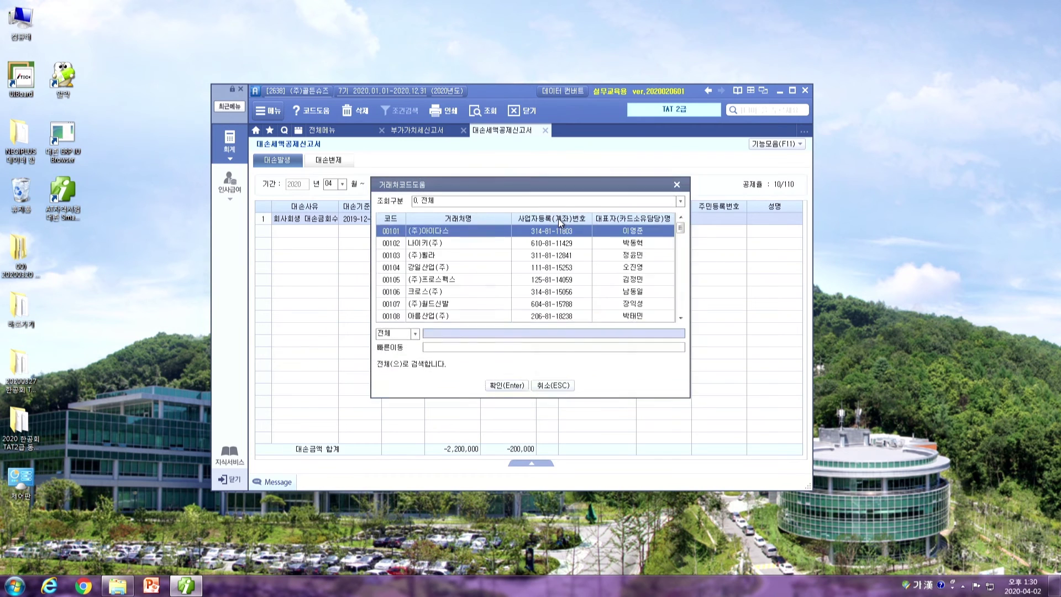
{"action": "key", "text": "Down"}
{"action": "key", "text": "Return"}
{"action": "key", "text": "Return"}
{"action": "key", "text": "Return"}
{"action": "key", "text": "Return"}
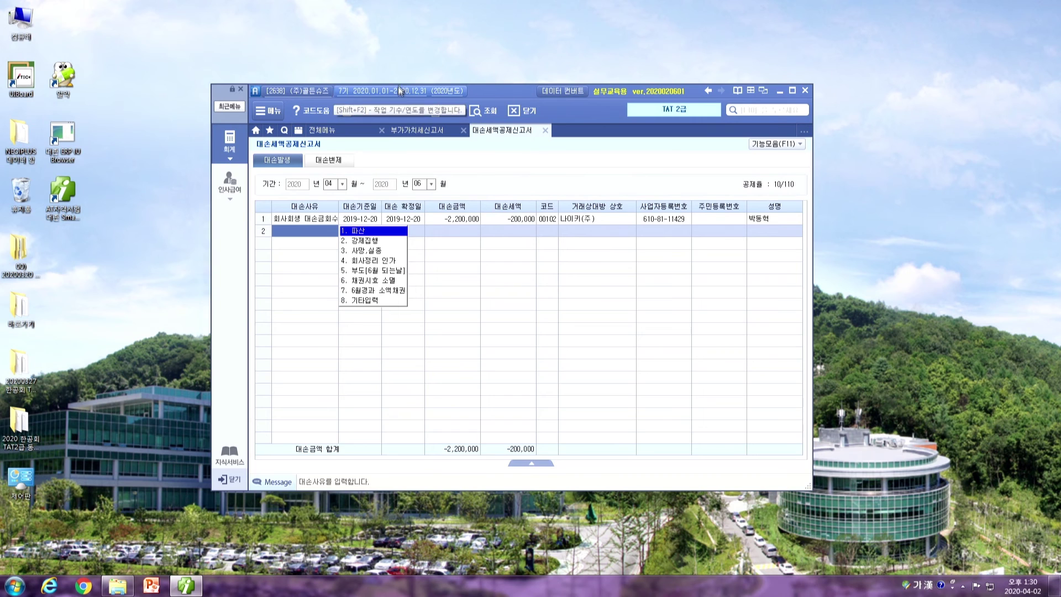
Display the 부가가치세신고서 for April 1 to June 30, 2020 without saving the October–December data
{"action": "left_click", "coordinate": [415, 131]}
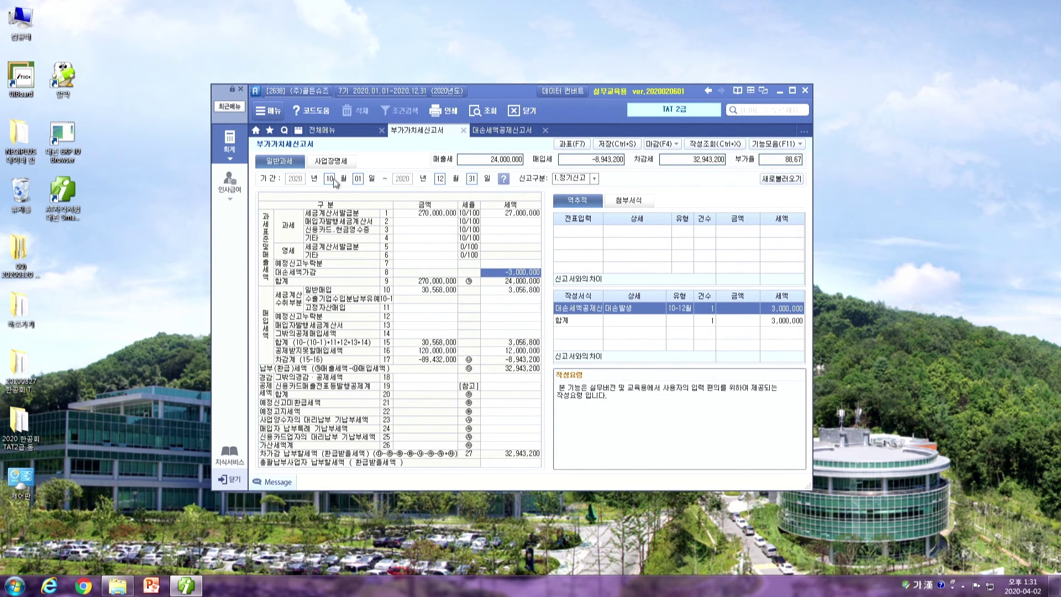
{"action": "key", "text": "ctrl+s"}
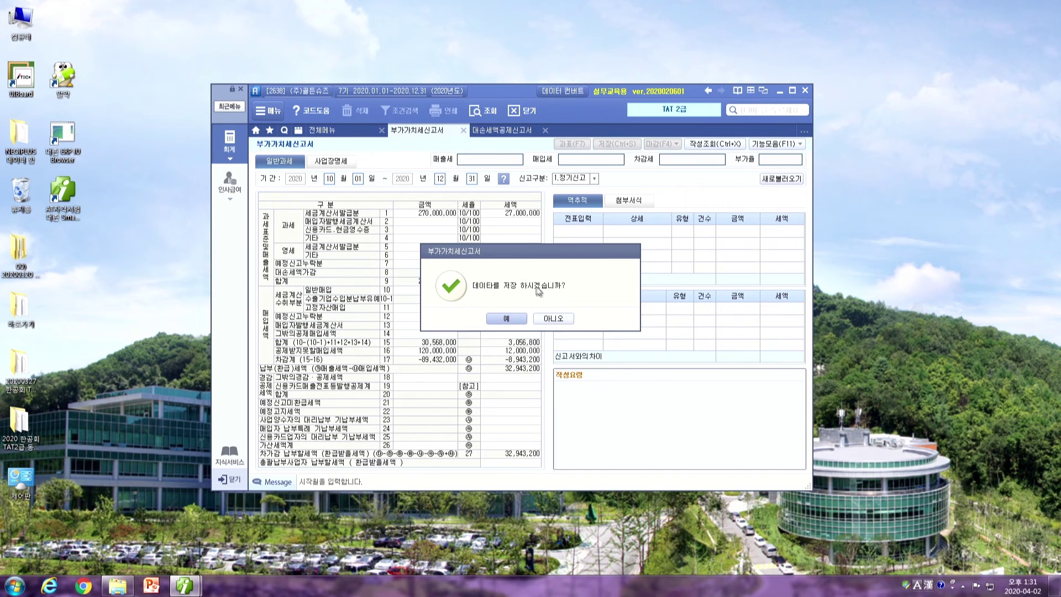
{"action": "left_click", "coordinate": [553, 319]}
{"action": "type", "text": "04"}
{"action": "key", "text": "Return"}
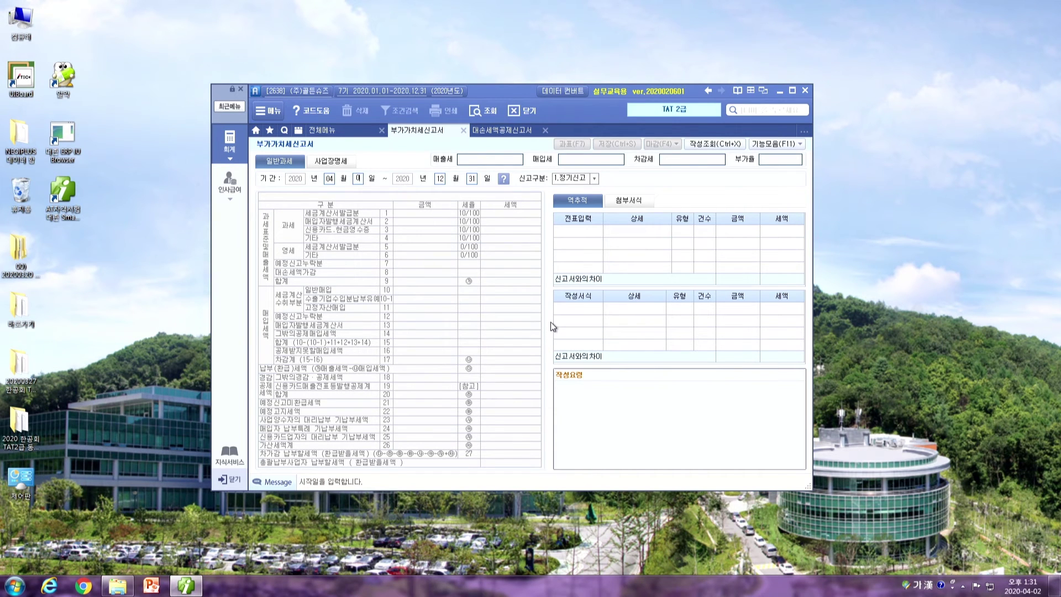
{"action": "type", "text": "06"}
{"action": "key", "text": "Return"}
{"action": "key", "text": "Return"}
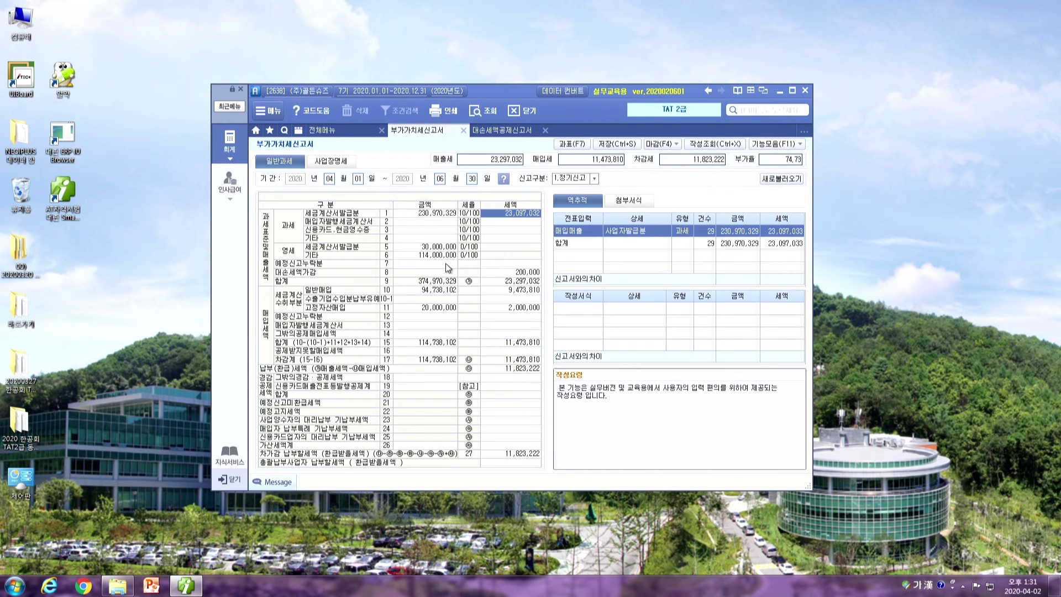
Check the source details of the April–June 대손세액가감 tax and close the 부가가치세신고서
{"action": "left_click", "coordinate": [528, 273]}
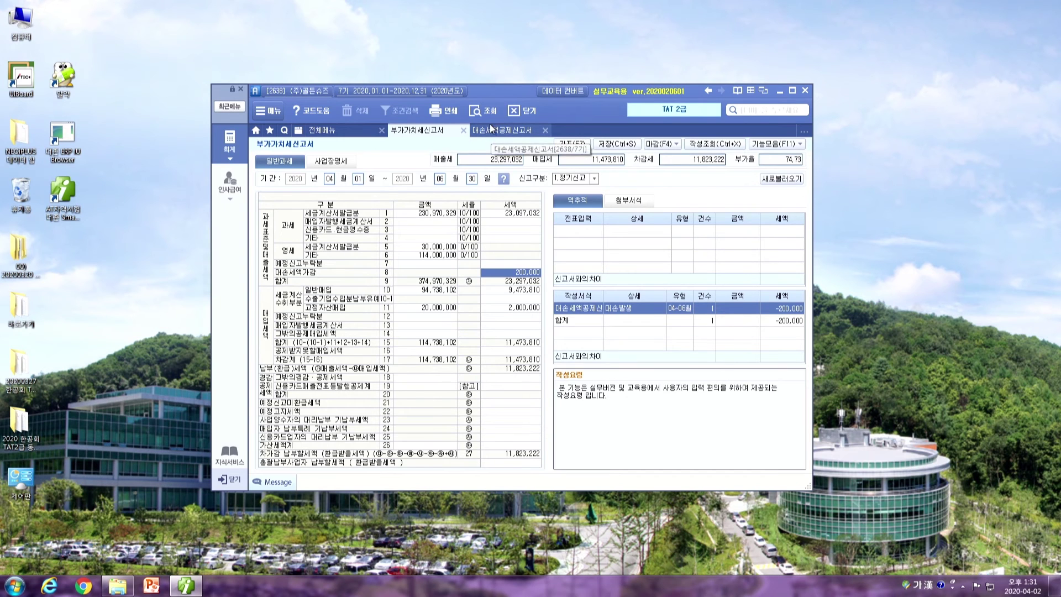
{"action": "left_click", "coordinate": [464, 139]}
{"action": "key", "text": "Return"}
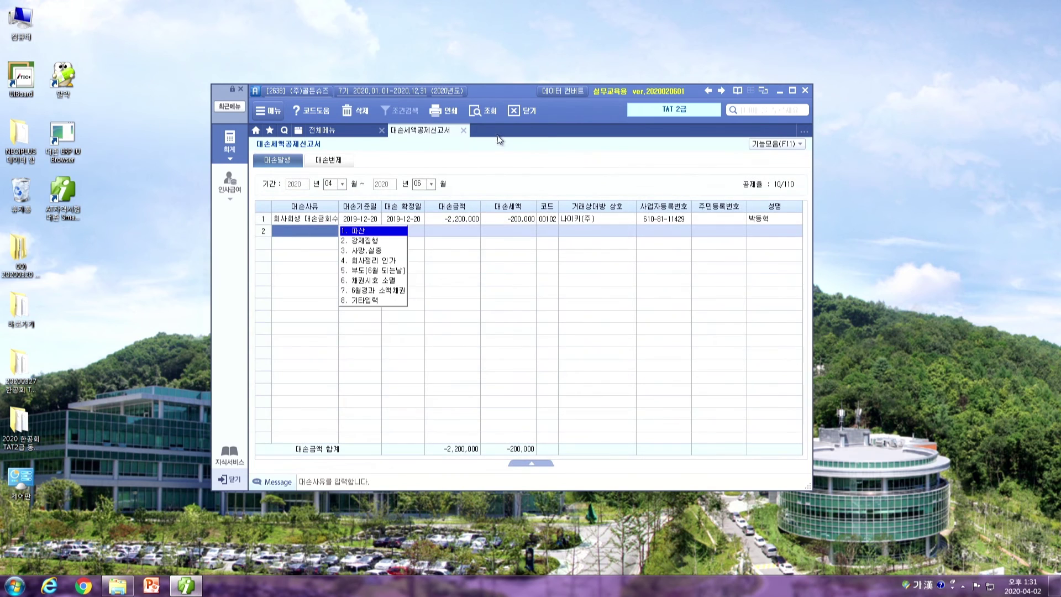
Delete the 회사회생 대손금회수 row and close the 대손세액공제신고서
{"action": "left_click", "coordinate": [329, 221]}
{"action": "left_click", "coordinate": [365, 110]}
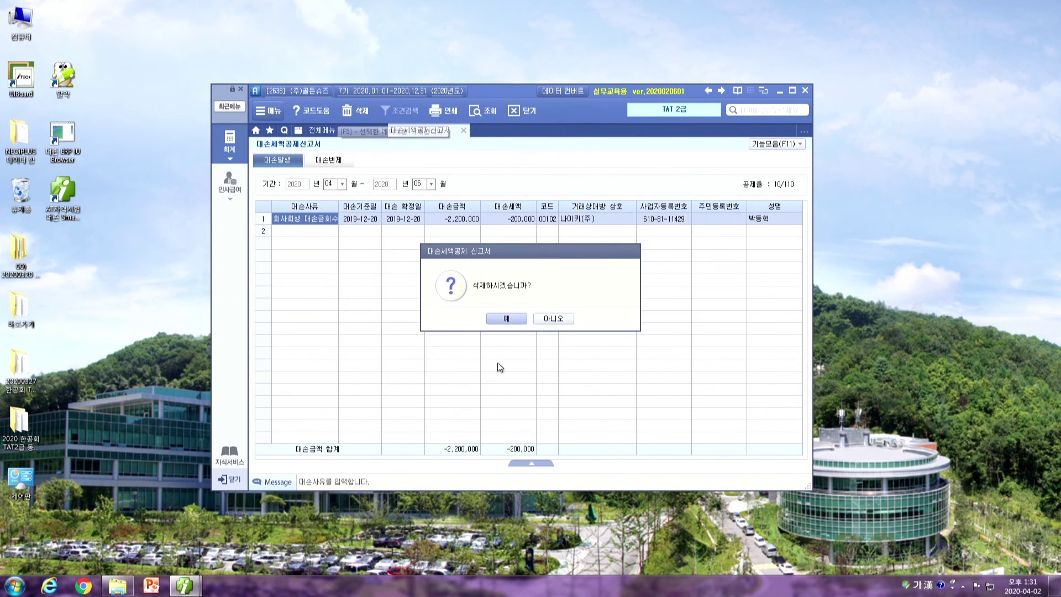
{"action": "left_click", "coordinate": [508, 319]}
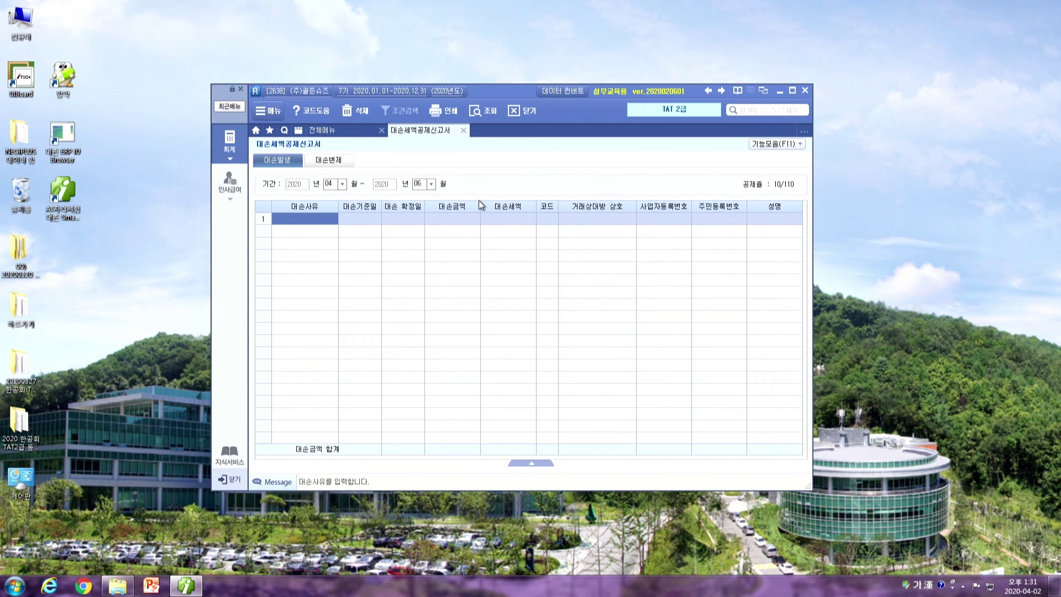
{"action": "left_click", "coordinate": [466, 131]}
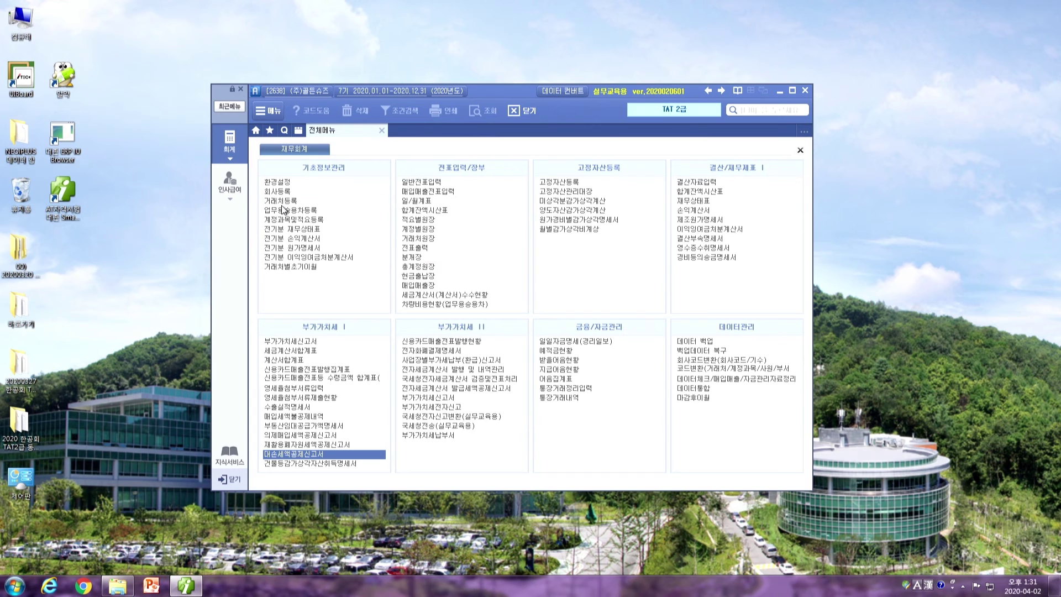